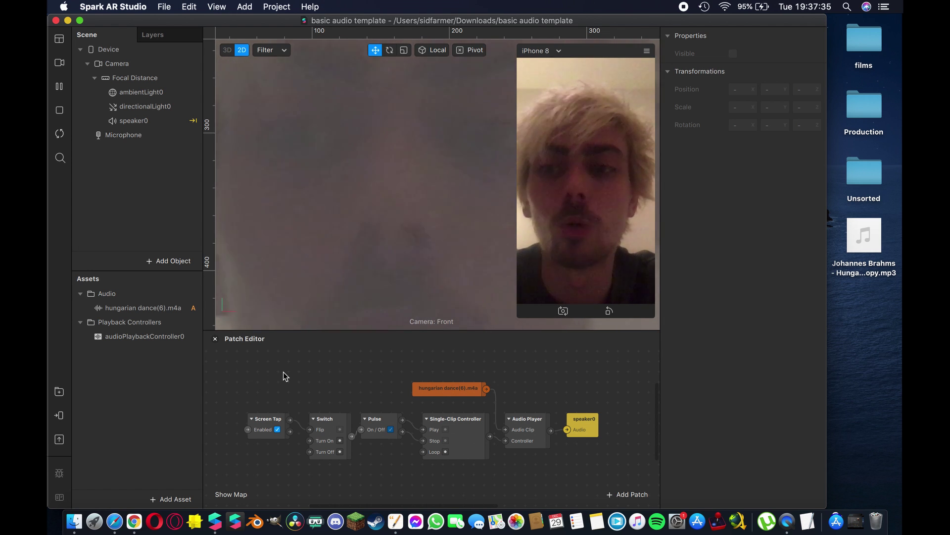
Step: Browse the free music and sound assets, then check the Brahms mp3's full name on the desktop
left_click(59, 391)
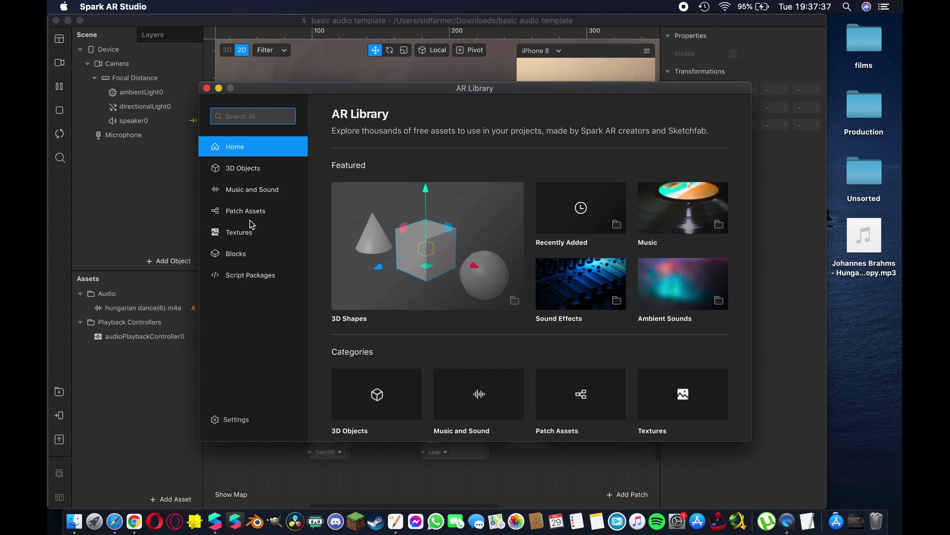
left_click(238, 191)
left_click_drag(399, 116, 394, 141)
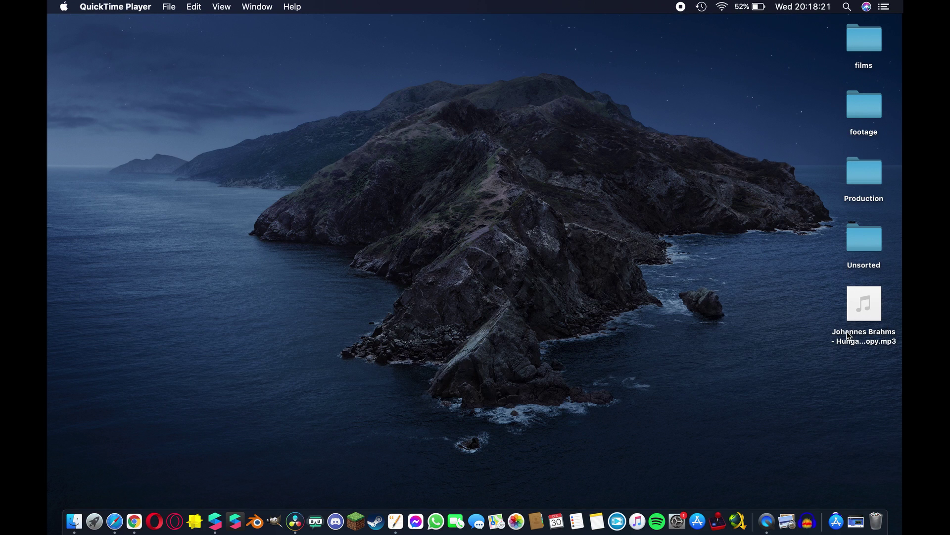
left_click(848, 336)
left_click(846, 339)
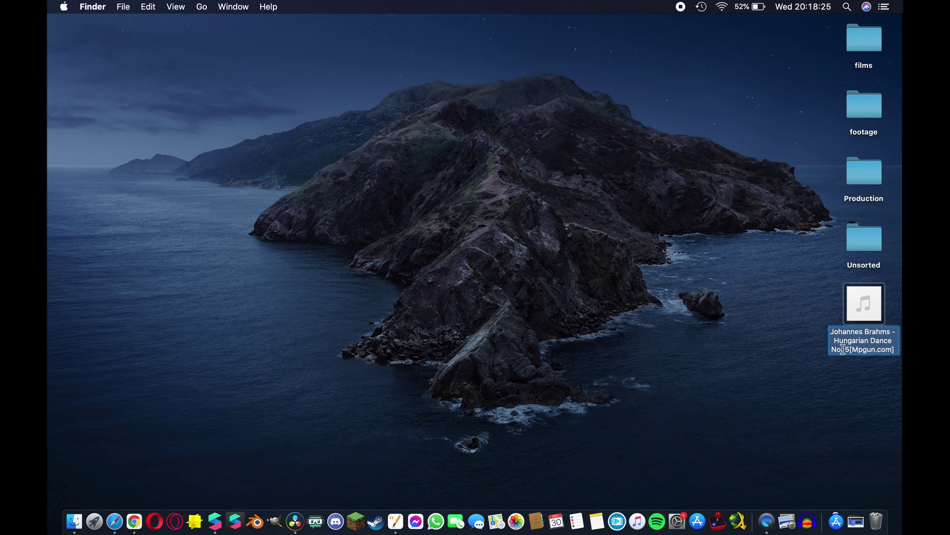
left_click(807, 330)
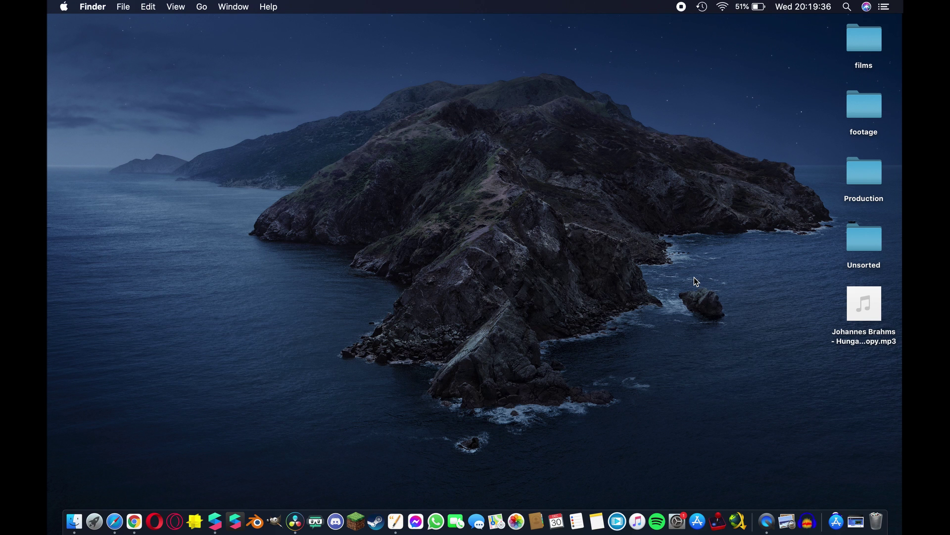
Step: Visit the Audacity download page in Safari and launch Audacity from the Dock
key("ctrl+Right")
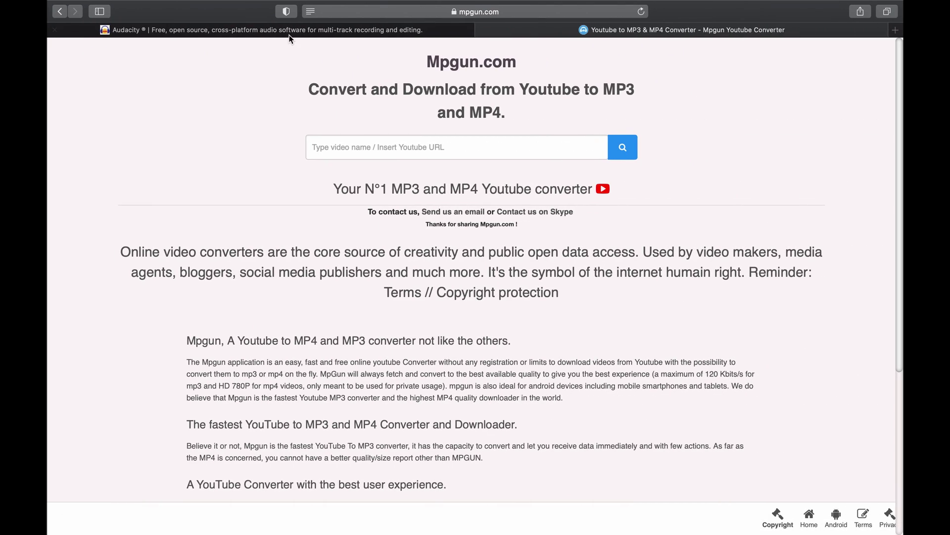
left_click(292, 29)
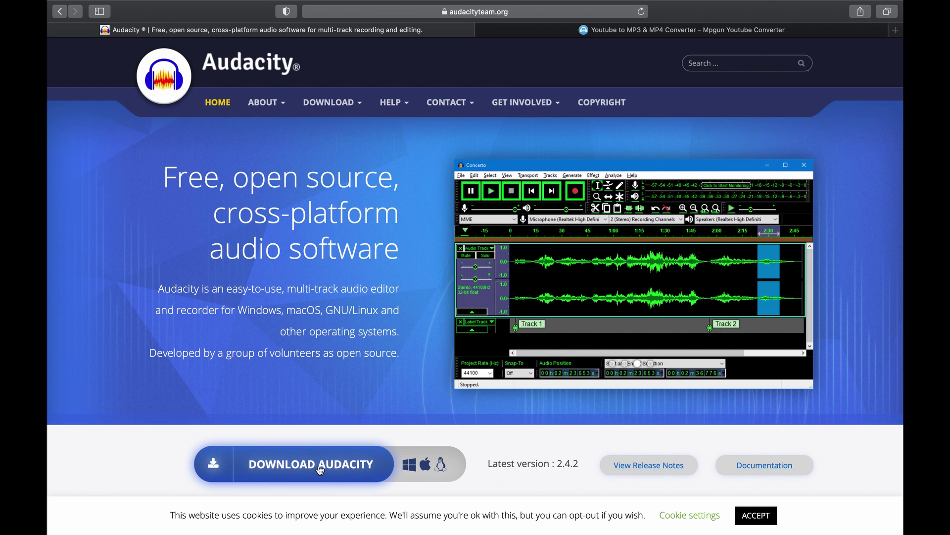
left_click(240, 471)
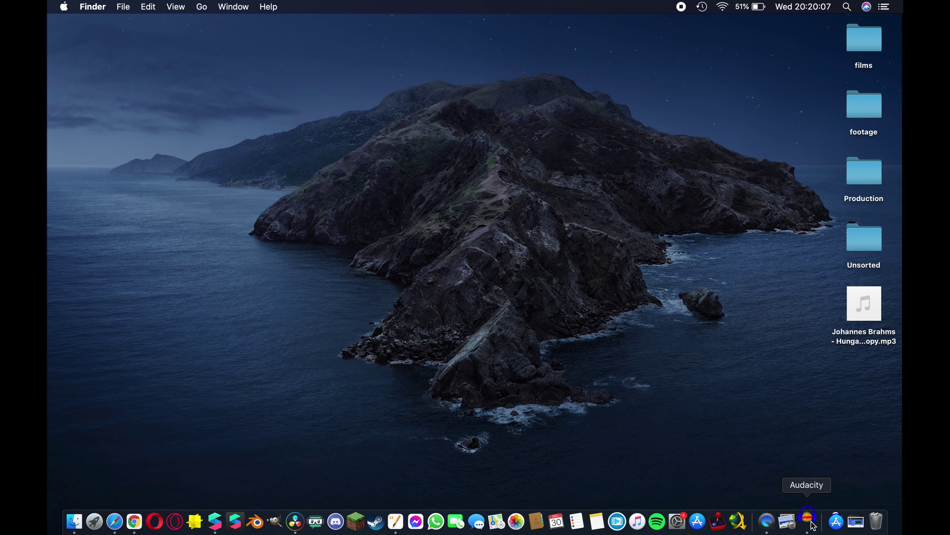
left_click(808, 520)
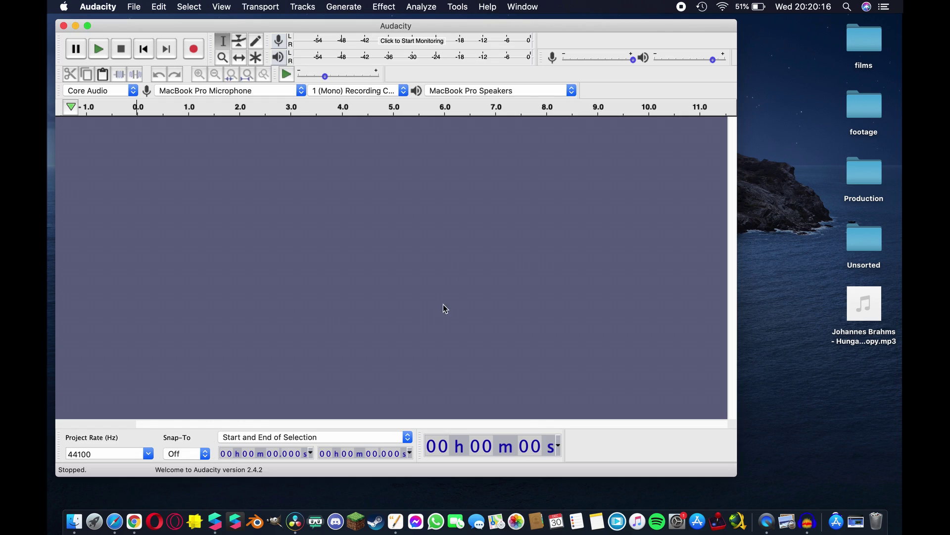
Step: Import the Brahms mp3 into Audacity and split its stereo track into two mono tracks
left_click_drag(851, 303, 450, 226)
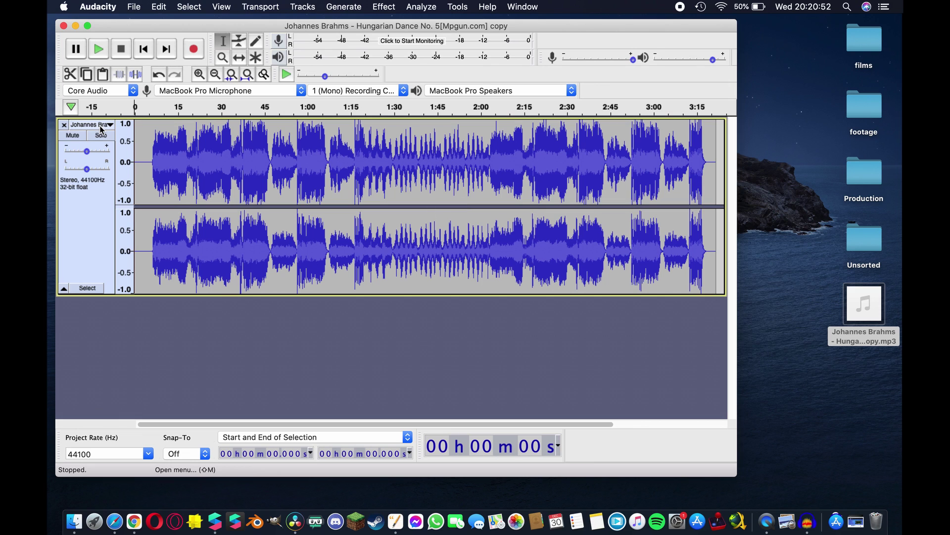
left_click(101, 125)
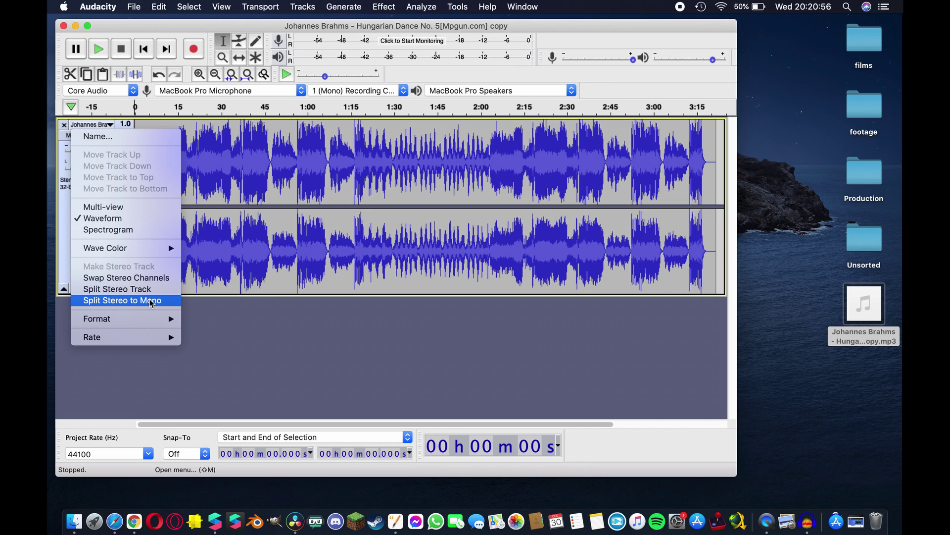
left_click(121, 300)
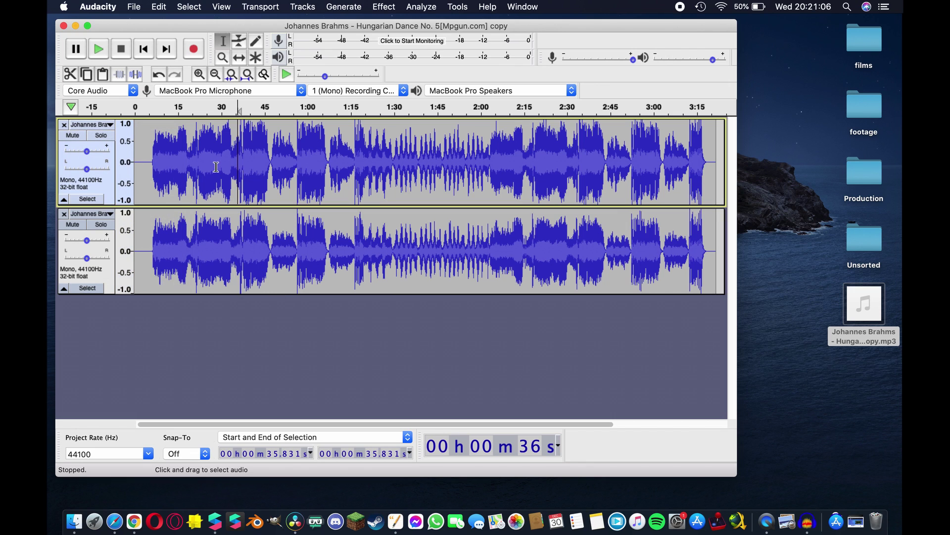
Step: Delete the second mono track, keeping only the first channel
left_click(216, 167)
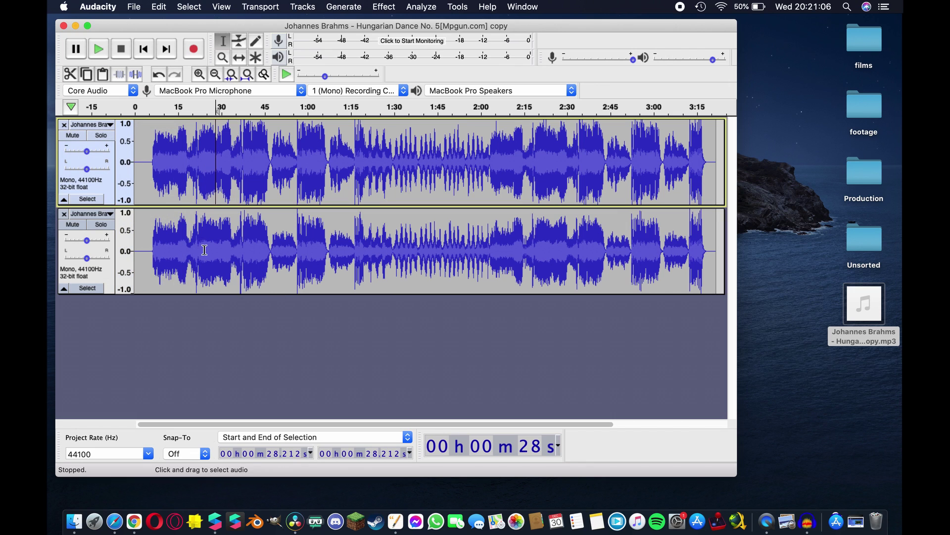
left_click(204, 247)
left_click(210, 168)
left_click(210, 247)
left_click(192, 168)
left_click(191, 247)
left_click(187, 165)
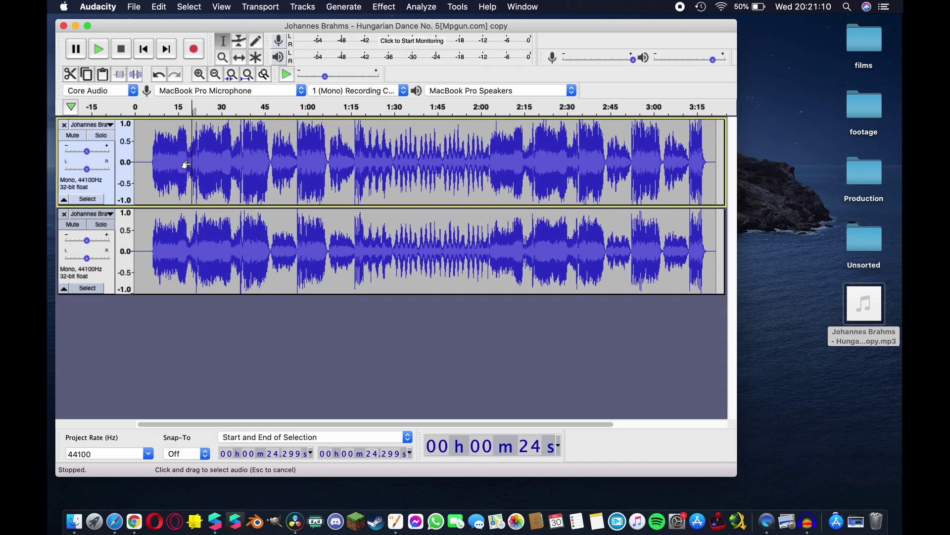
left_click(64, 214)
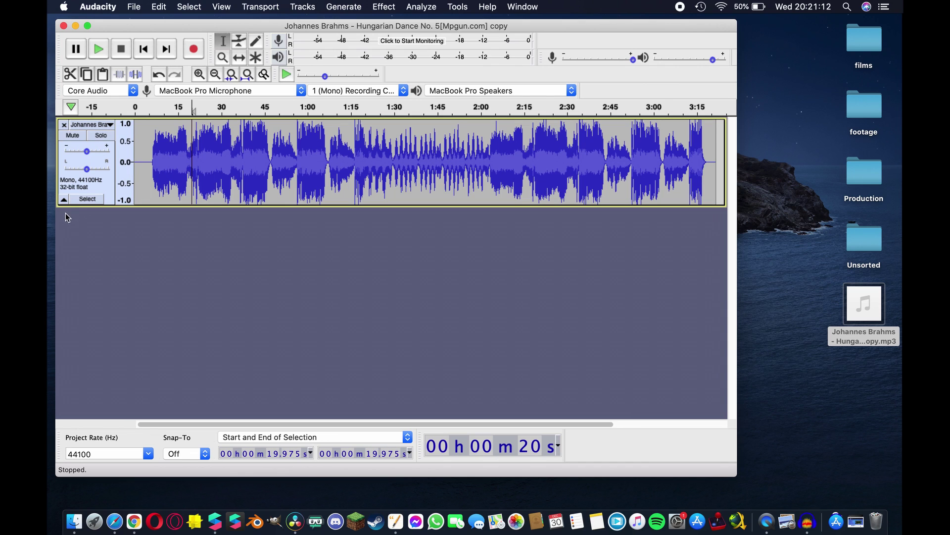
Step: Set the Brahms track's format to 16-bit PCM and leave the project rate at 44100 Hz
left_click(89, 125)
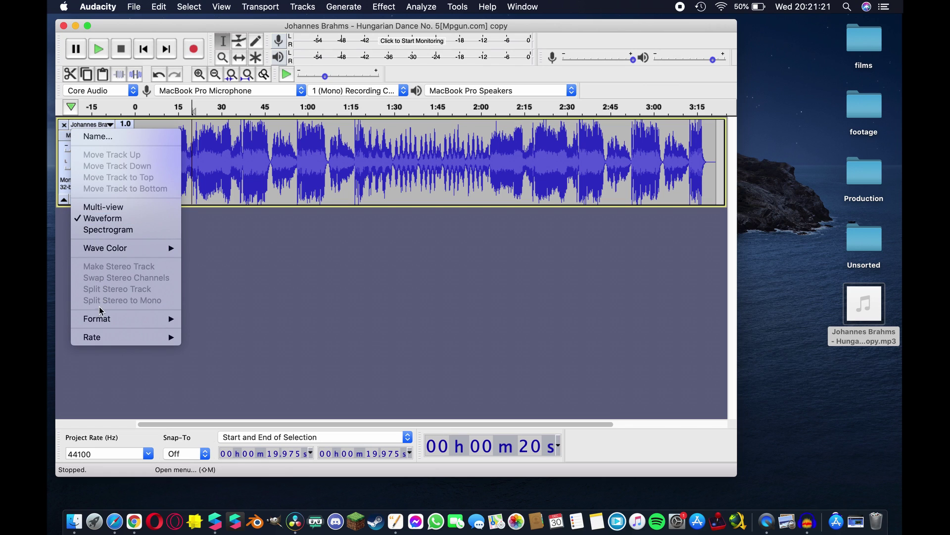
mouse_move(86, 318)
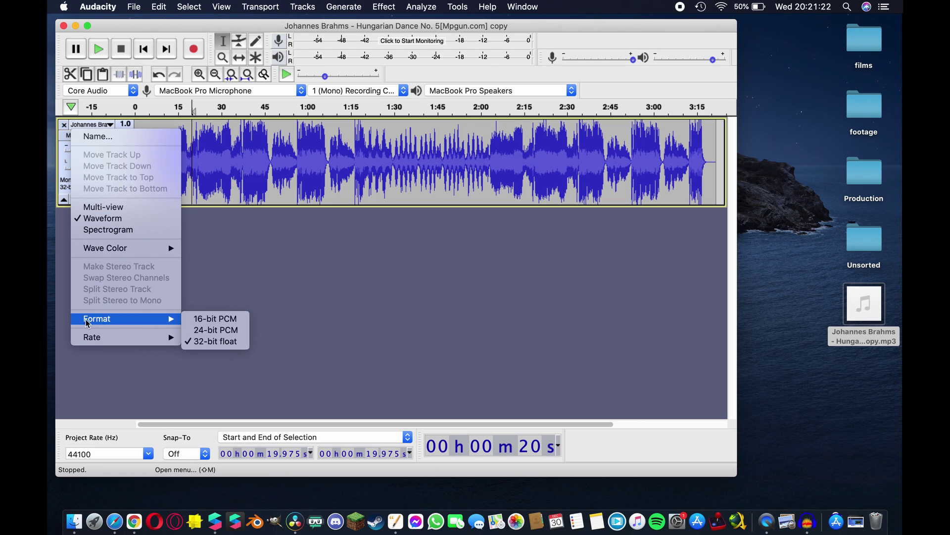
left_click(207, 320)
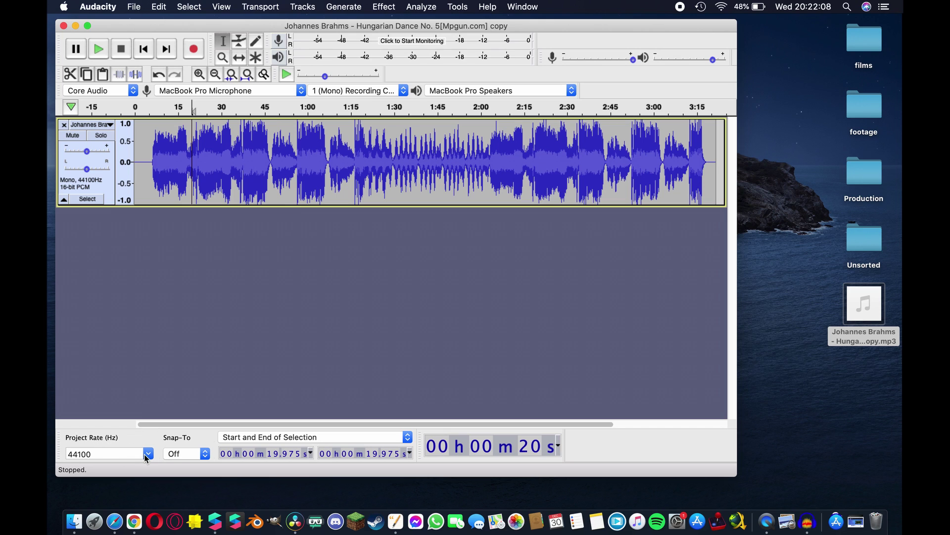
left_click(147, 453)
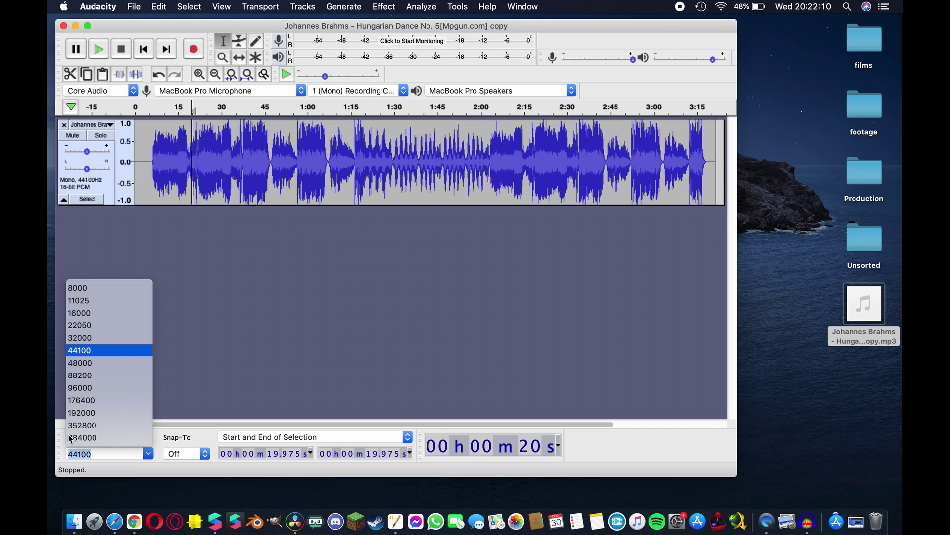
left_click(79, 351)
left_click(104, 242)
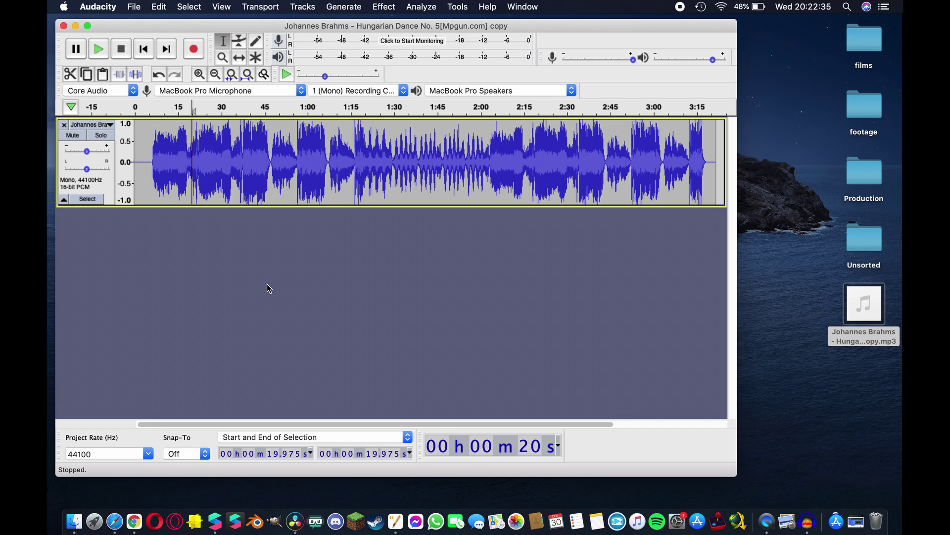
Step: Delete the silent opening 5.56 seconds and everything after 31.9 seconds
left_click_drag(151, 163, 105, 151)
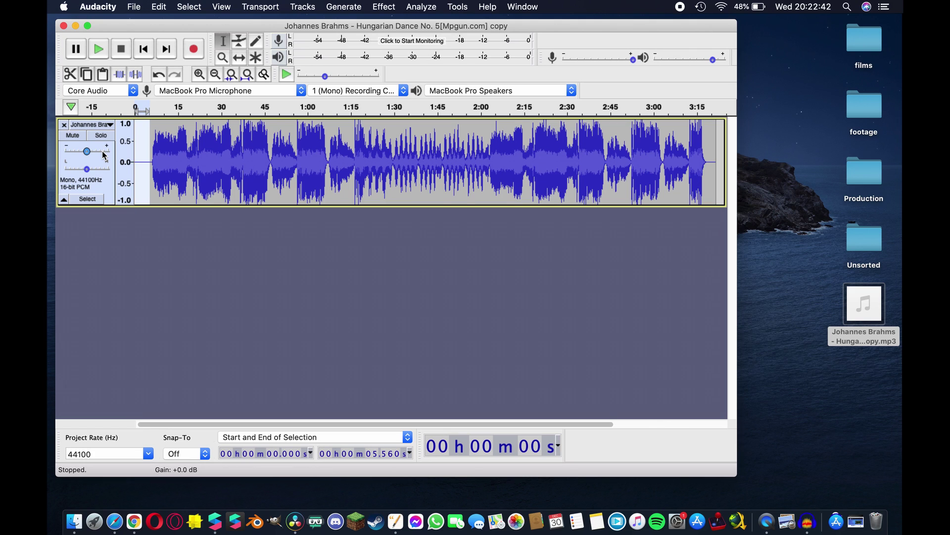
key("Delete")
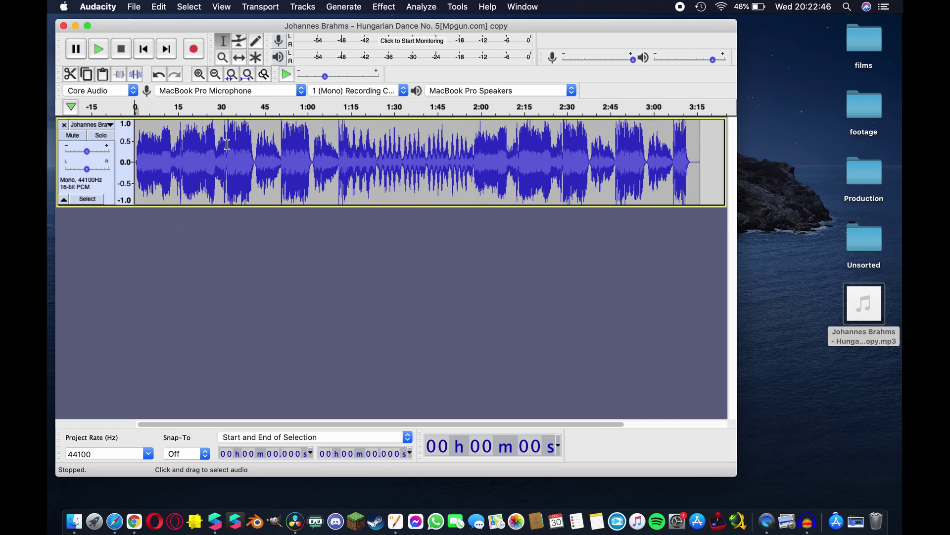
left_click_drag(225, 138, 891, 198)
key("Delete")
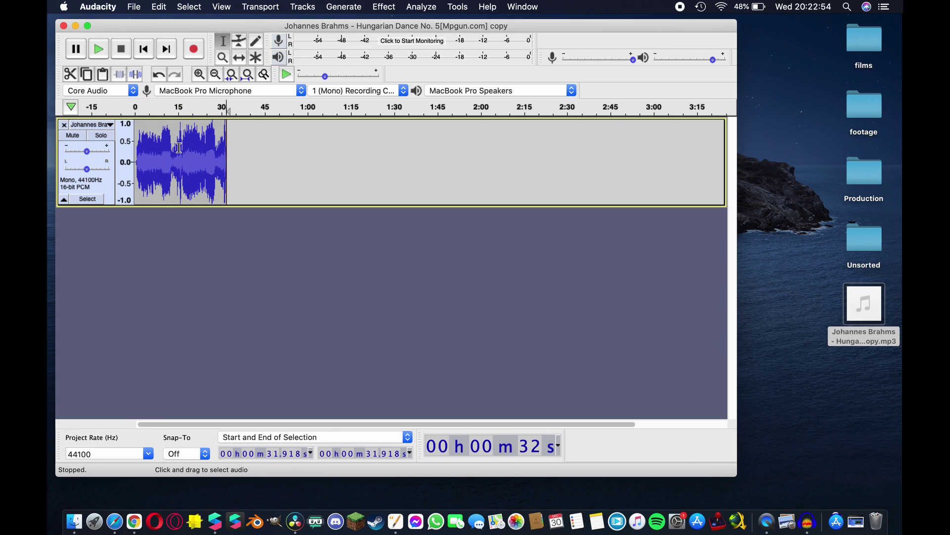
Step: Play the trimmed clip to check it, then delete the leftover silence at its start
left_click(135, 108)
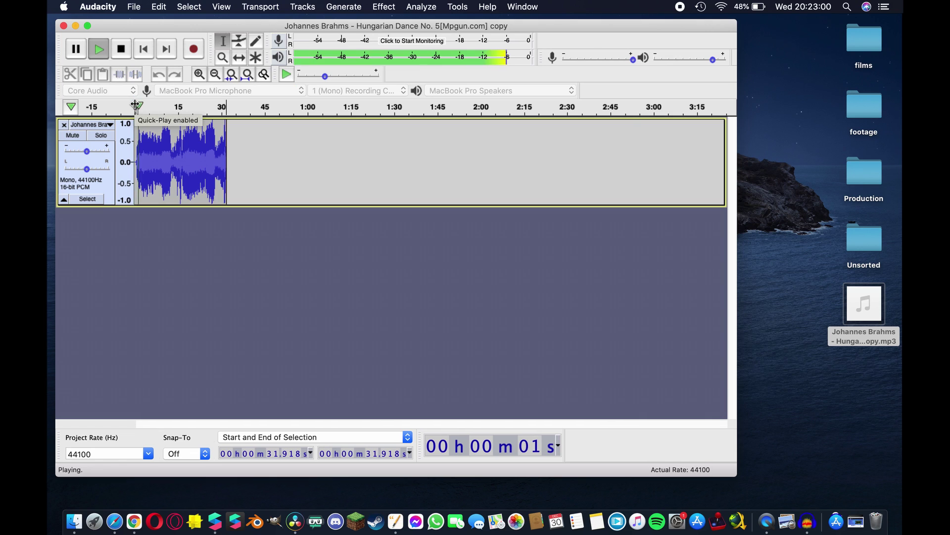
key("space")
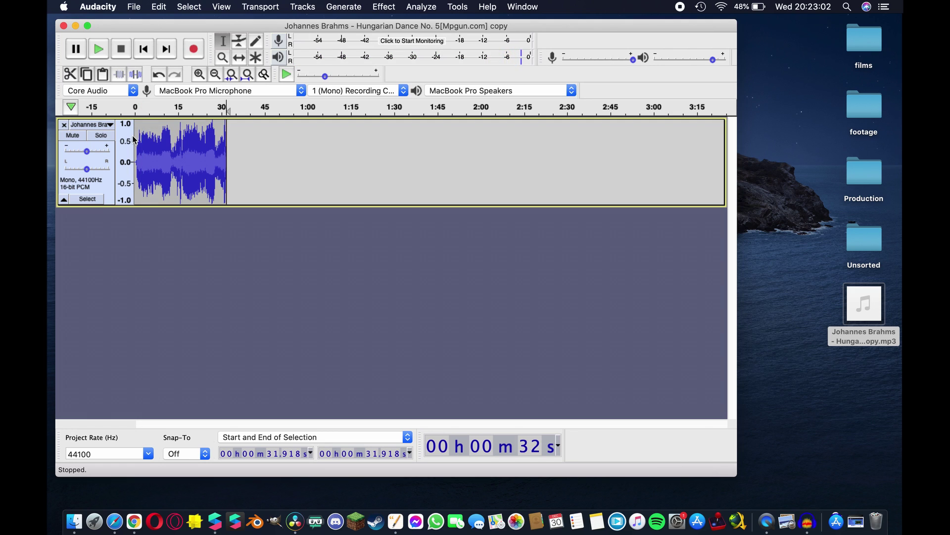
left_click(136, 129)
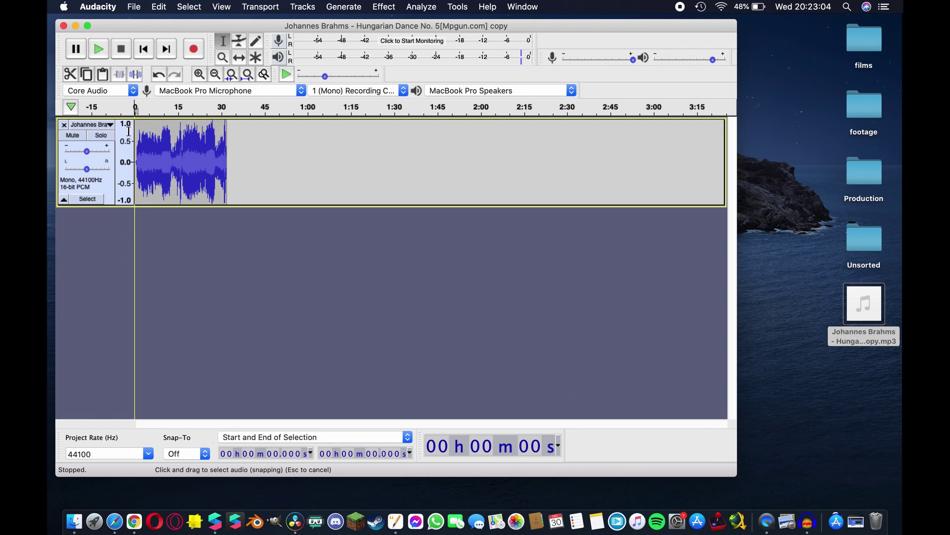
left_click_drag(136, 130, 140, 130)
scroll(136, 130, "up", 3)
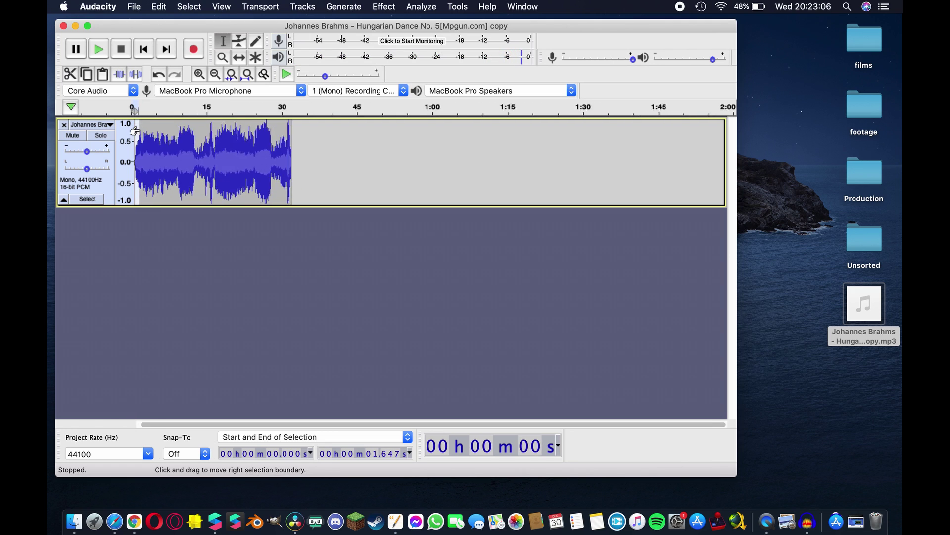
scroll(136, 130, "up", 3)
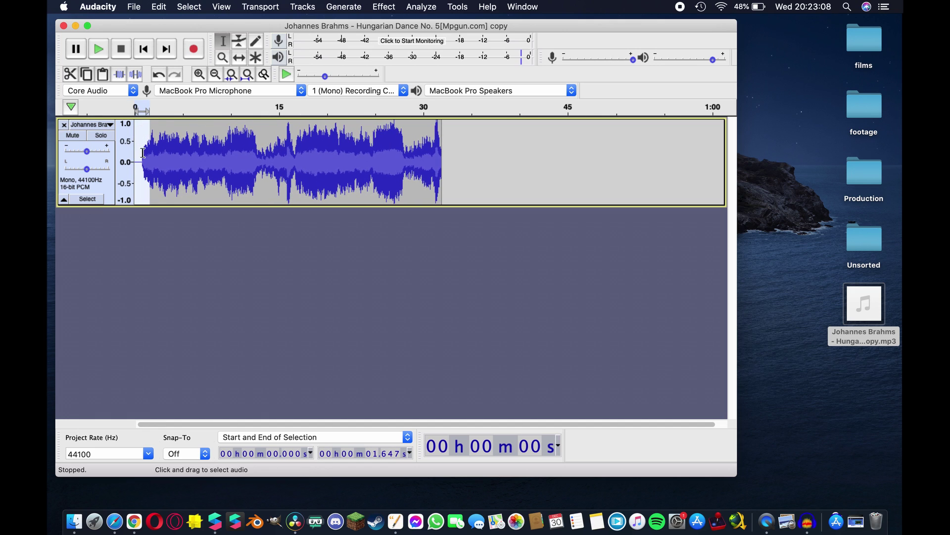
left_click_drag(141, 155, 124, 159)
key("Delete")
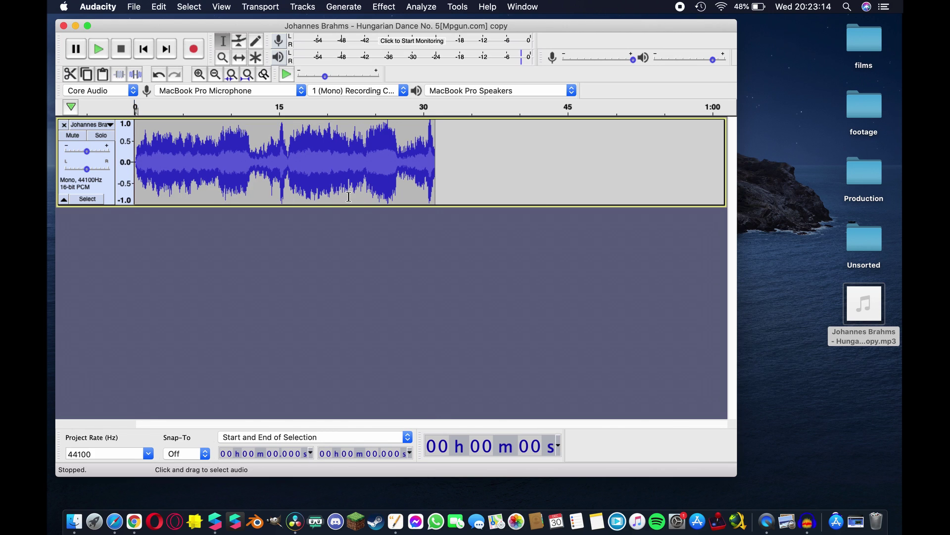
Step: Export the audio as an M4A file named 'hungarian dance' on the Desktop
left_click(134, 6)
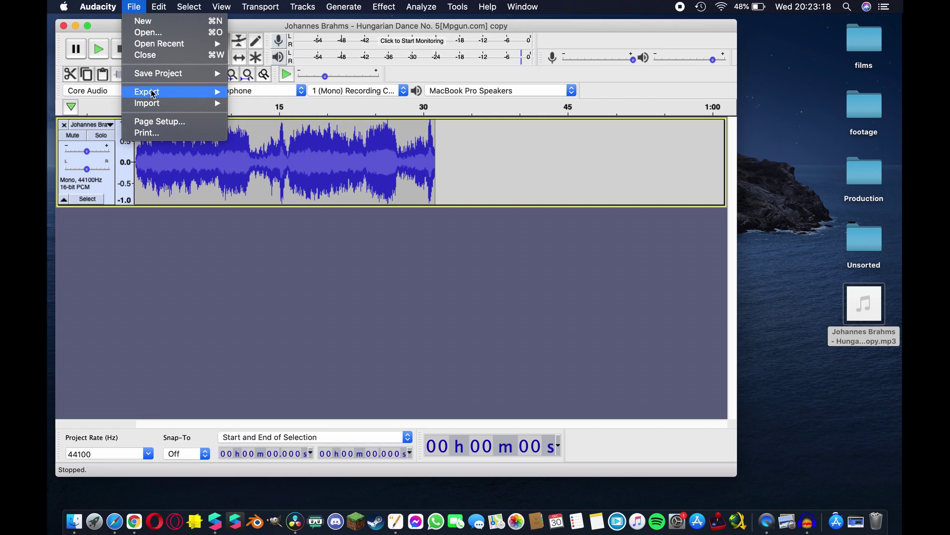
mouse_move(151, 93)
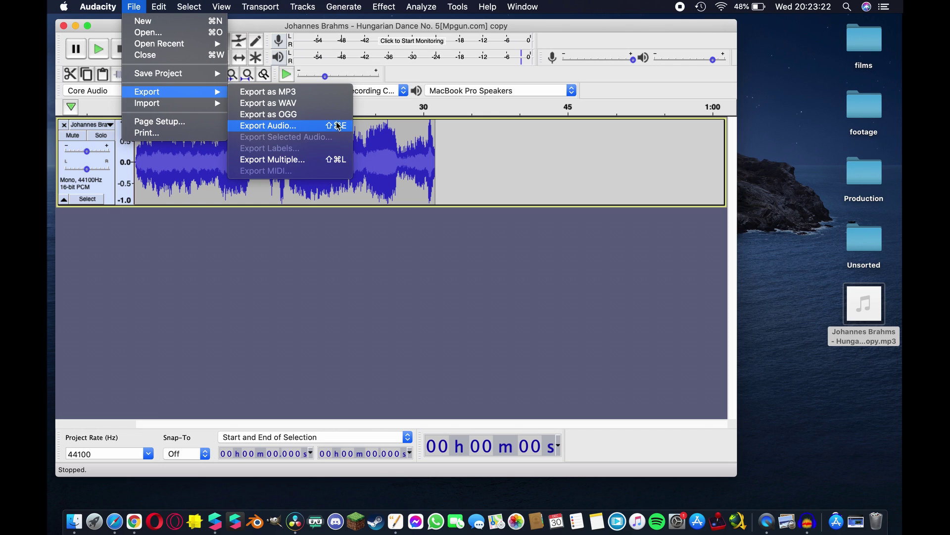
left_click(314, 127)
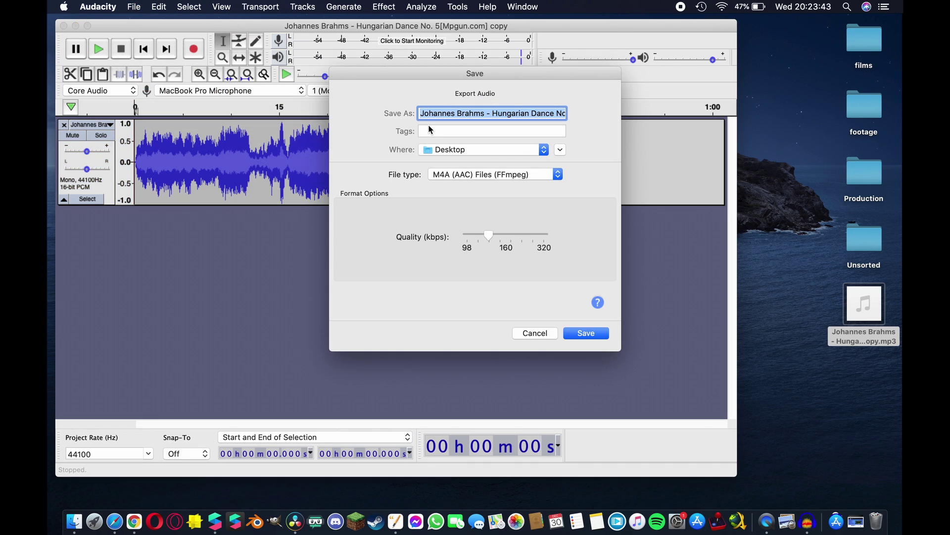
type("hungarian dance")
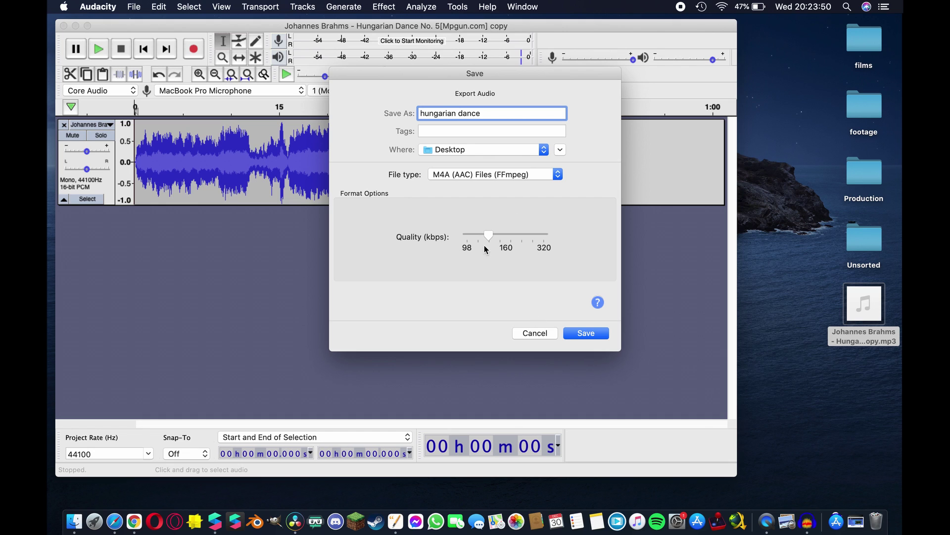
left_click(586, 333)
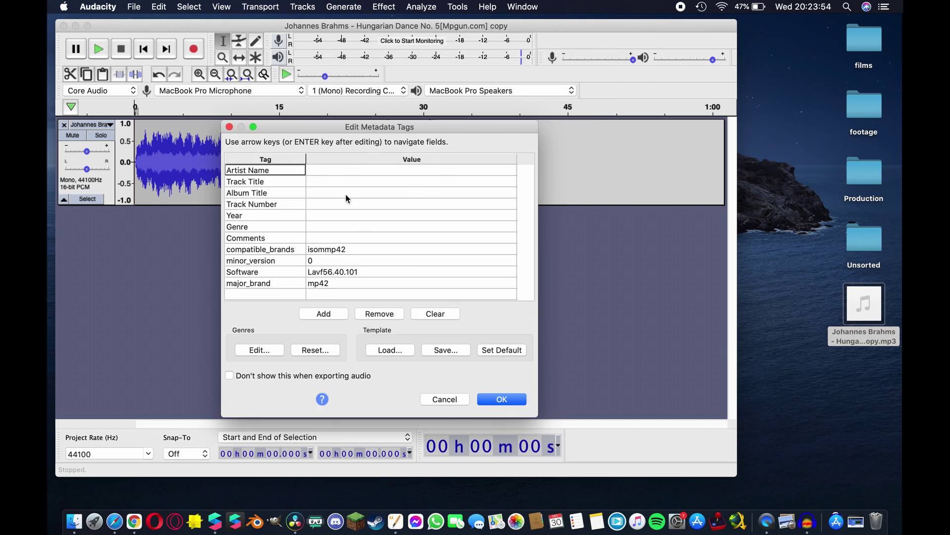
Step: Review the metadata tag fields and accept them to finish the export
left_click(316, 193)
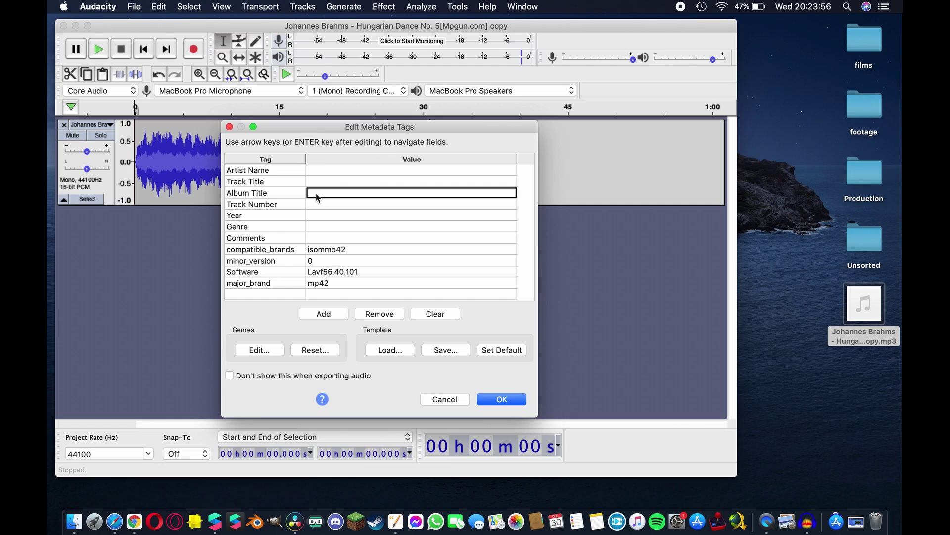
left_click(322, 227)
left_click(325, 239)
left_click(325, 194)
left_click(502, 399)
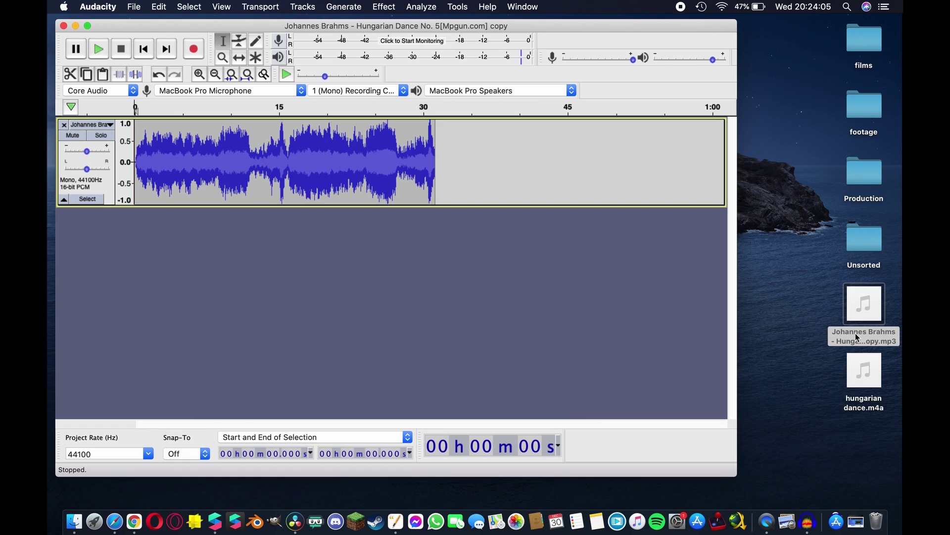
Step: Drag hungarian dance.m4a from the desktop into the Spark AR project's assets
left_click(856, 402)
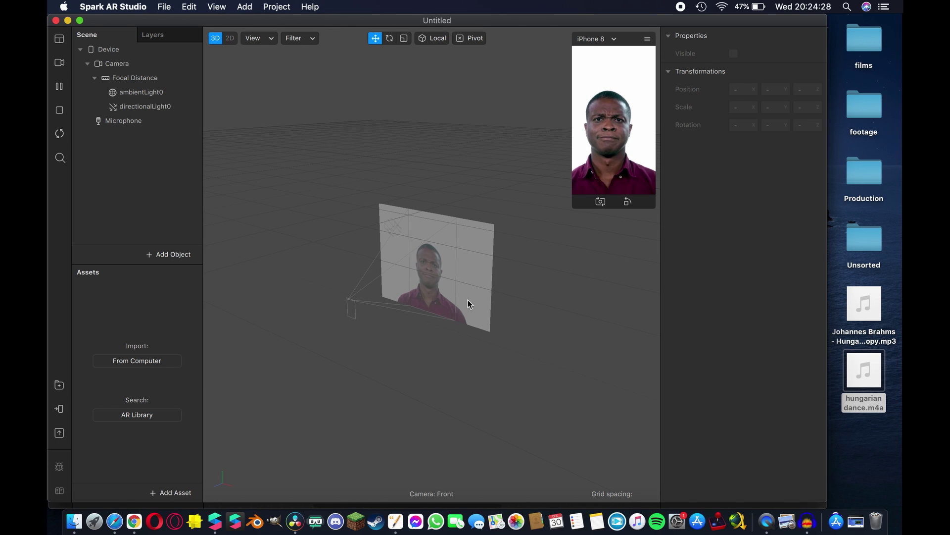
mouse_move(859, 359)
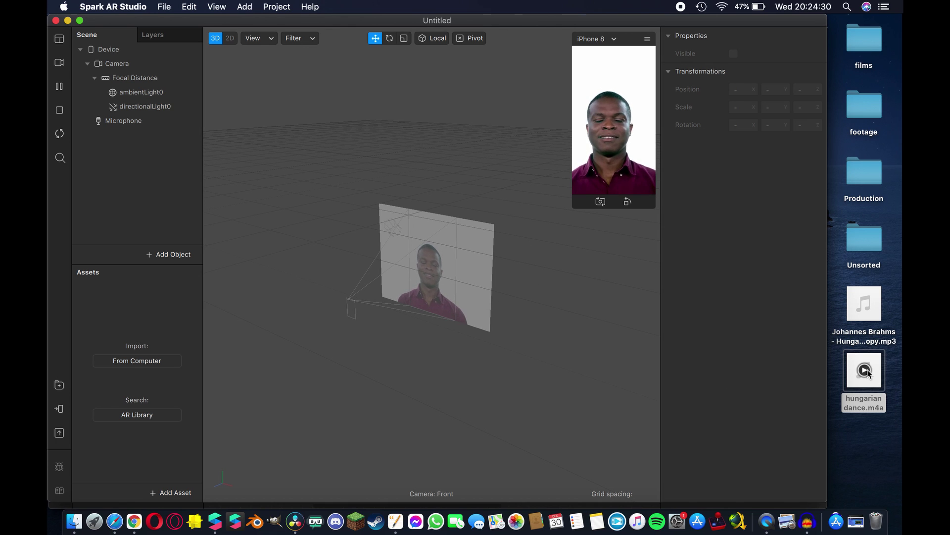
mouse_move(885, 370)
left_click_drag(877, 370, 146, 322)
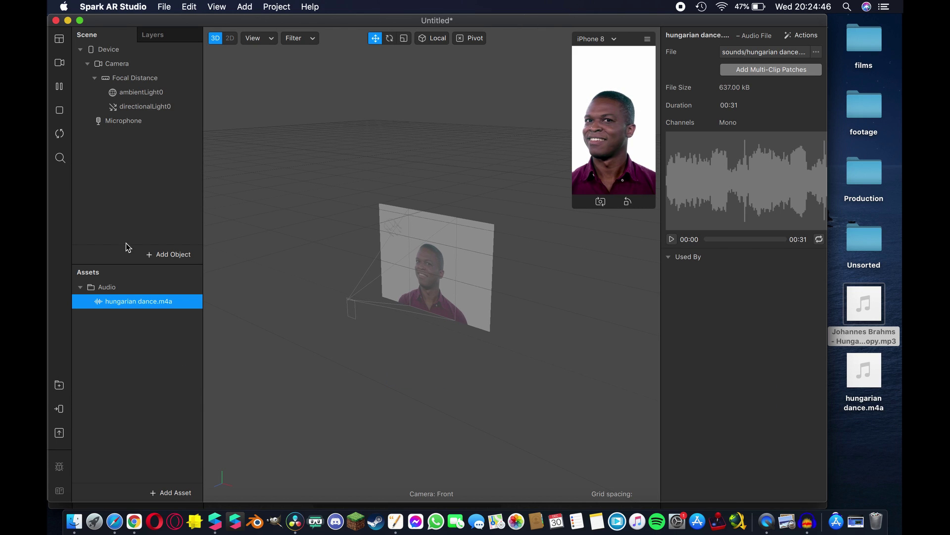
Step: Show the patch editor, enlarge its panel, and switch the scene view to 2D
left_click(216, 6)
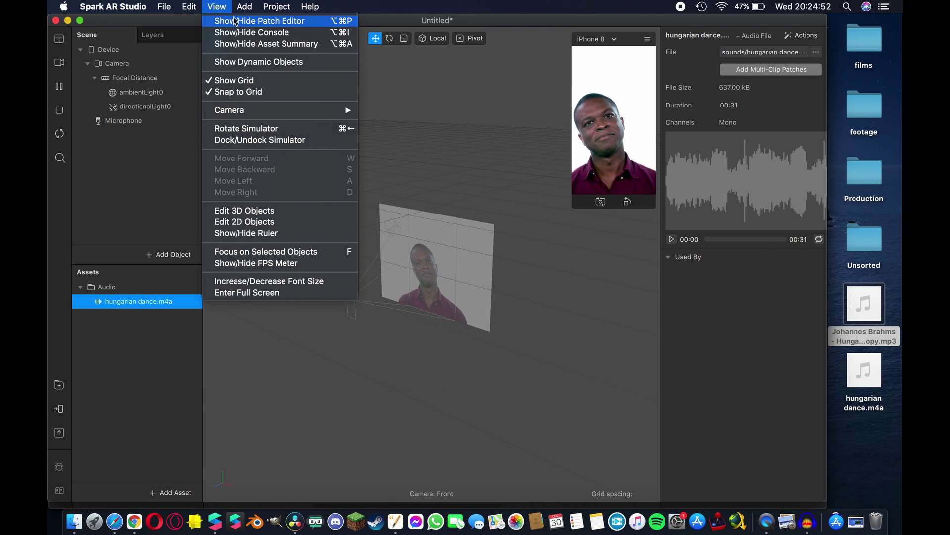
left_click(234, 21)
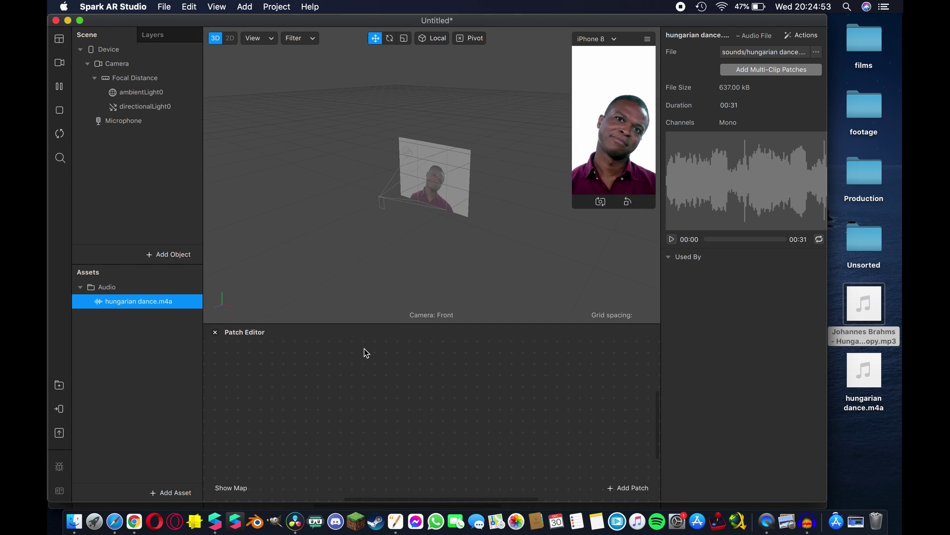
left_click_drag(370, 324, 383, 250)
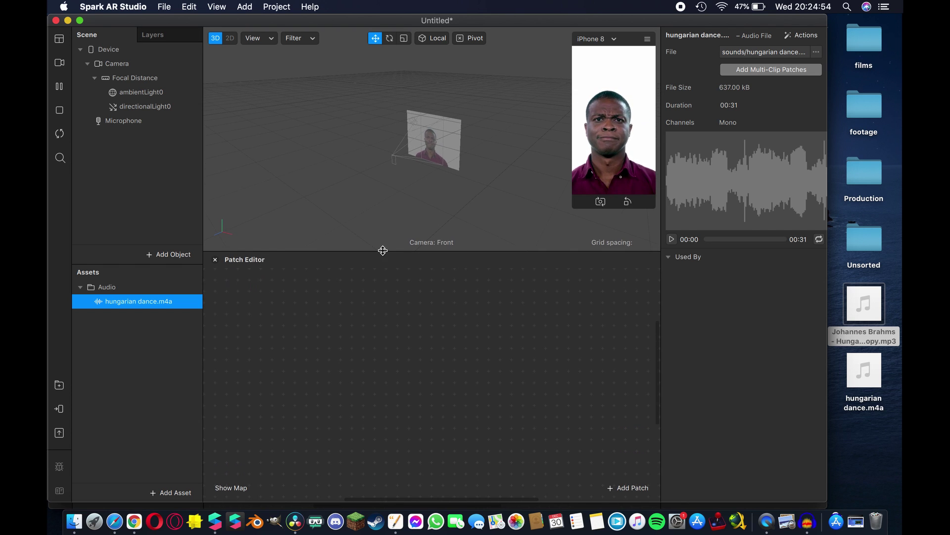
left_click(229, 39)
scroll(429, 121, "up", 5)
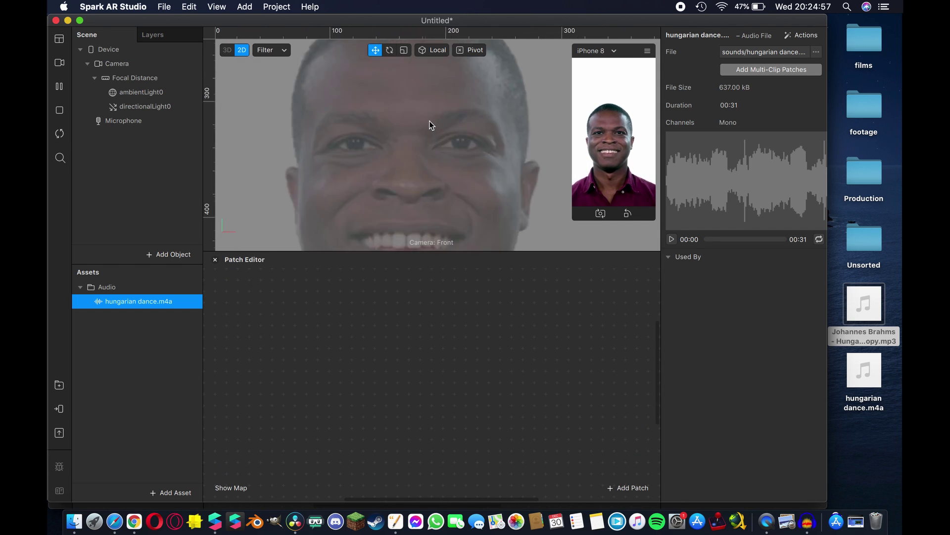
scroll(429, 121, "up", 10)
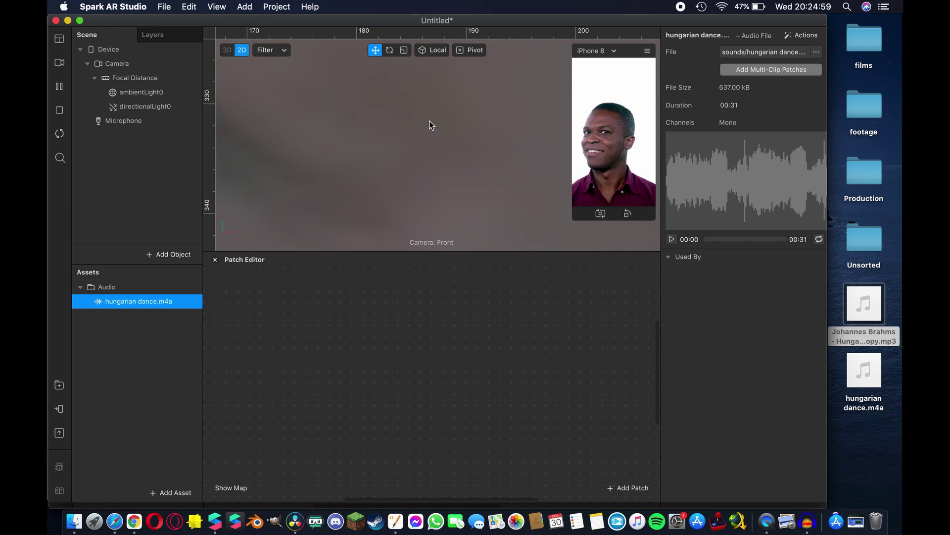
Step: Insert a speaker object into the scene
left_click(162, 256)
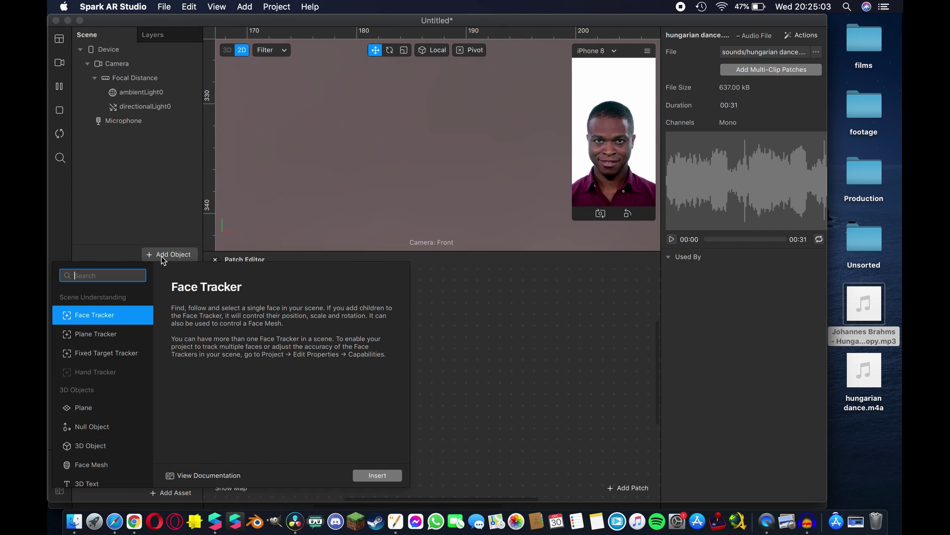
scroll(113, 376, "down", 5)
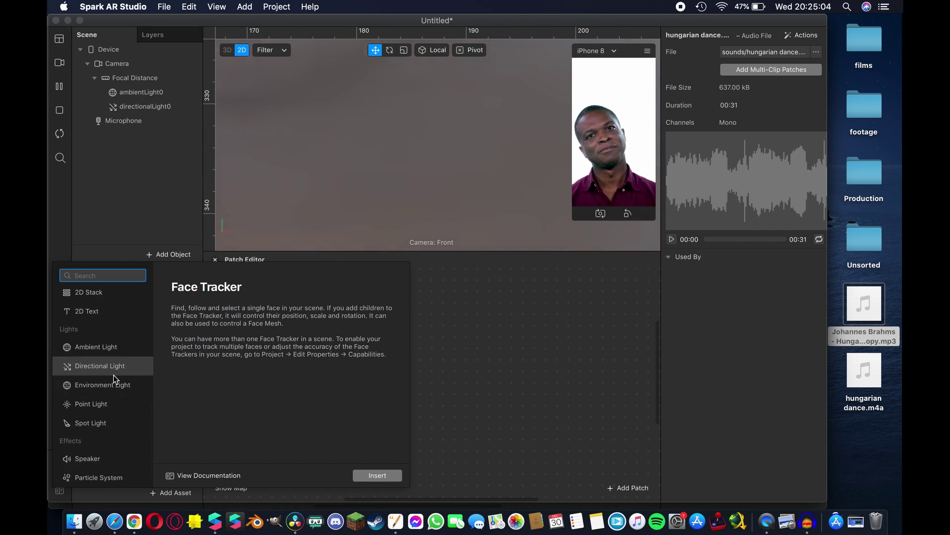
left_click(94, 463)
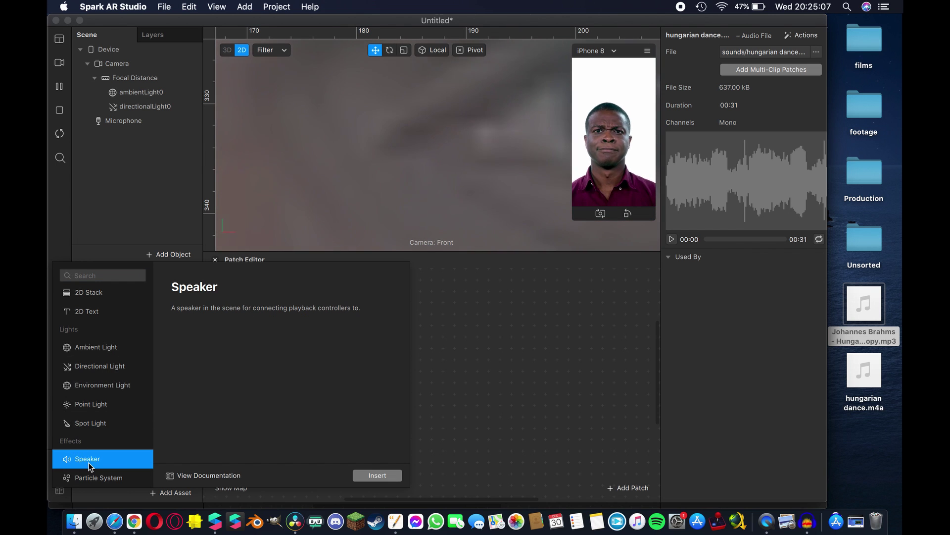
left_click(368, 476)
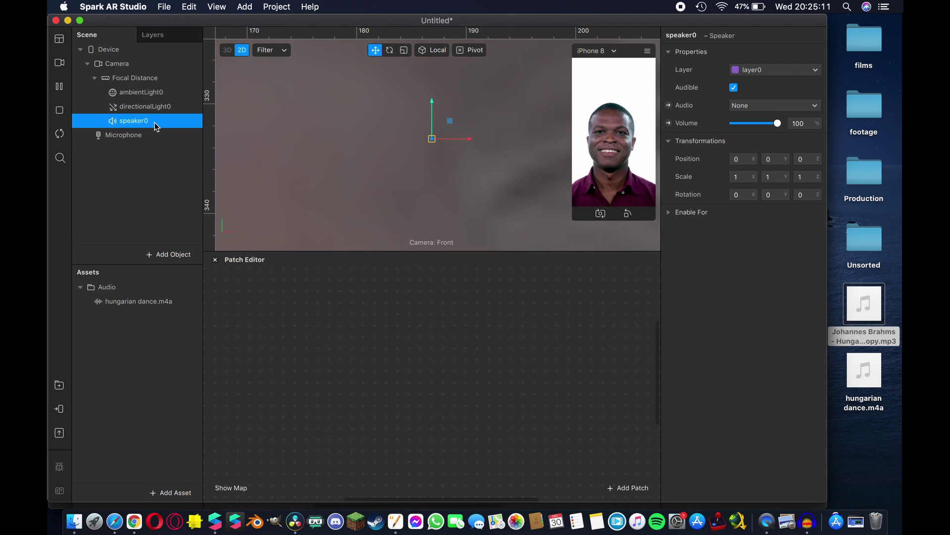
Step: Add an audio playback controller playing hungarian dance.m4a and drag the clip into the patch editor
left_click(167, 491)
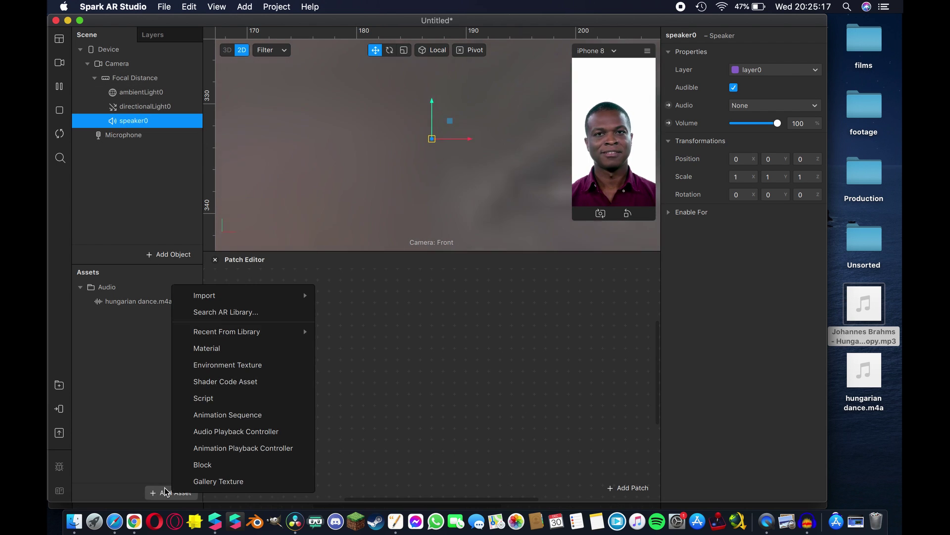
left_click(236, 432)
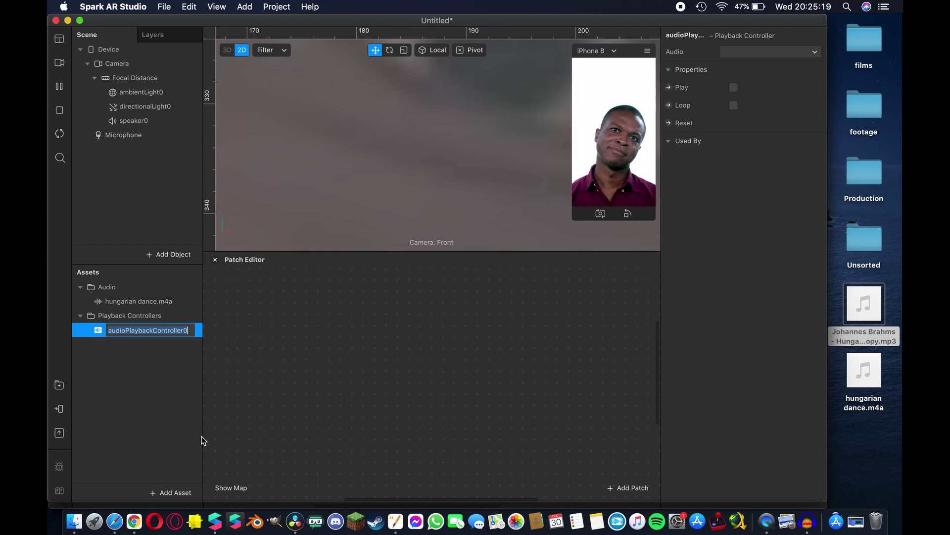
left_click(140, 330)
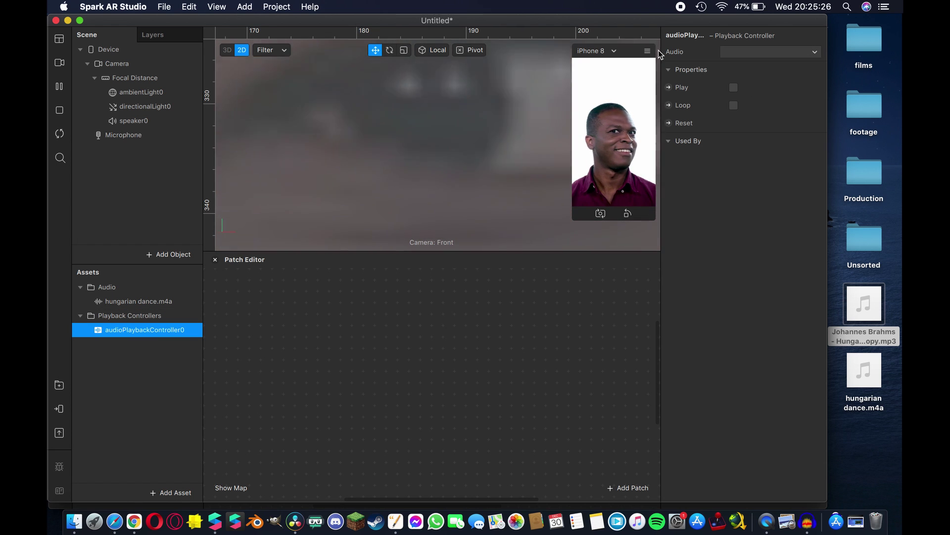
left_click(767, 52)
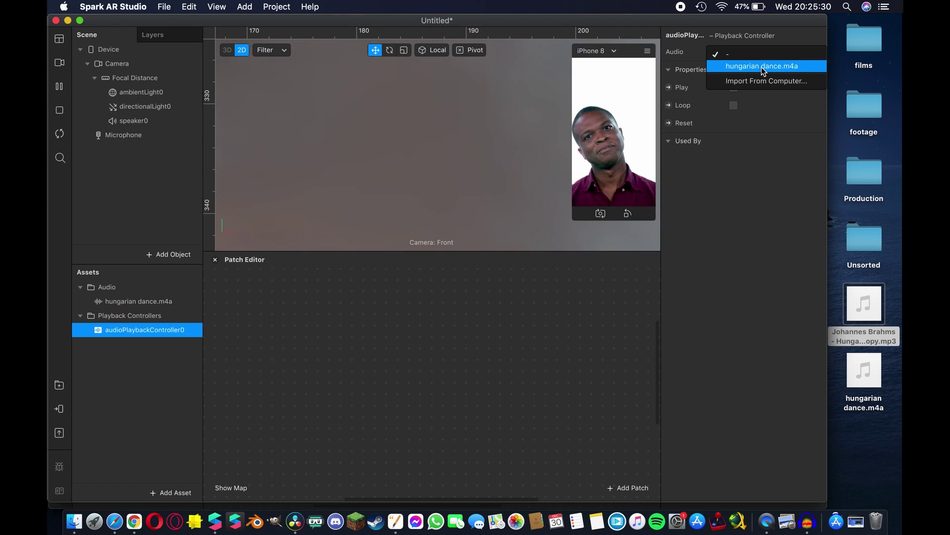
left_click(777, 67)
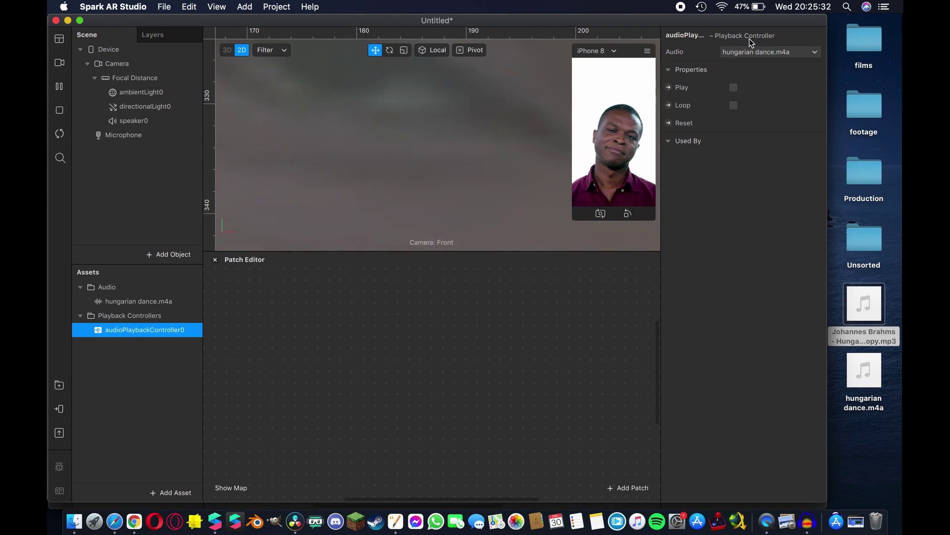
left_click(172, 306)
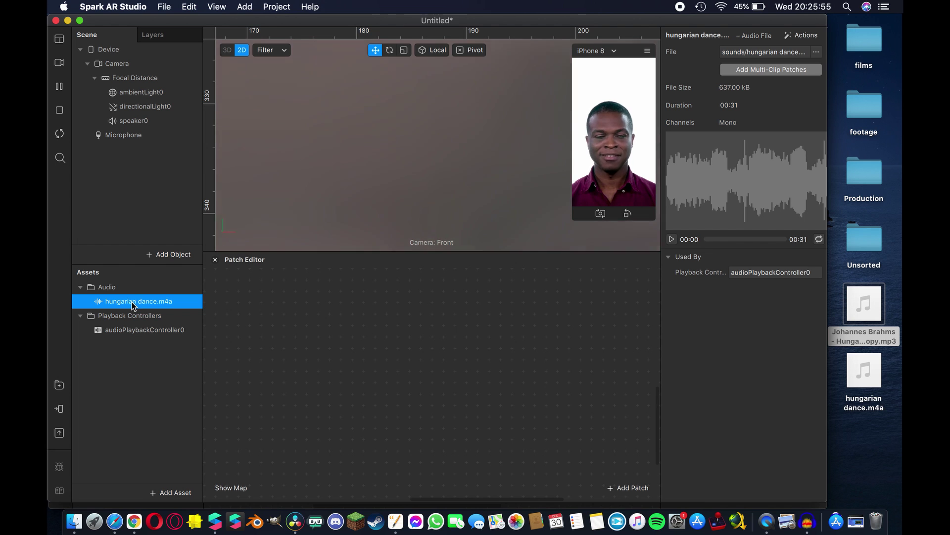
left_click_drag(133, 304, 307, 310)
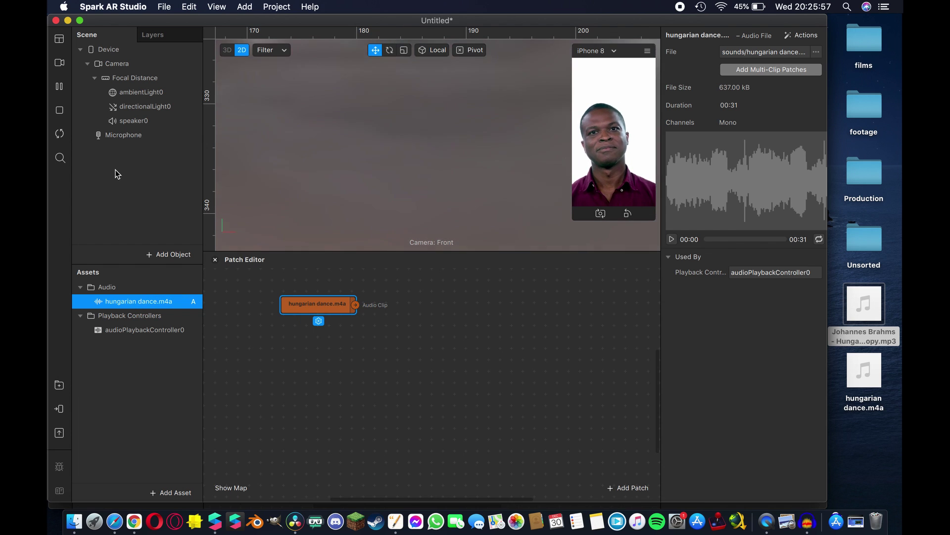
Step: Create a patch for speaker0's Audio input and place it right of the clip node
left_click(130, 120)
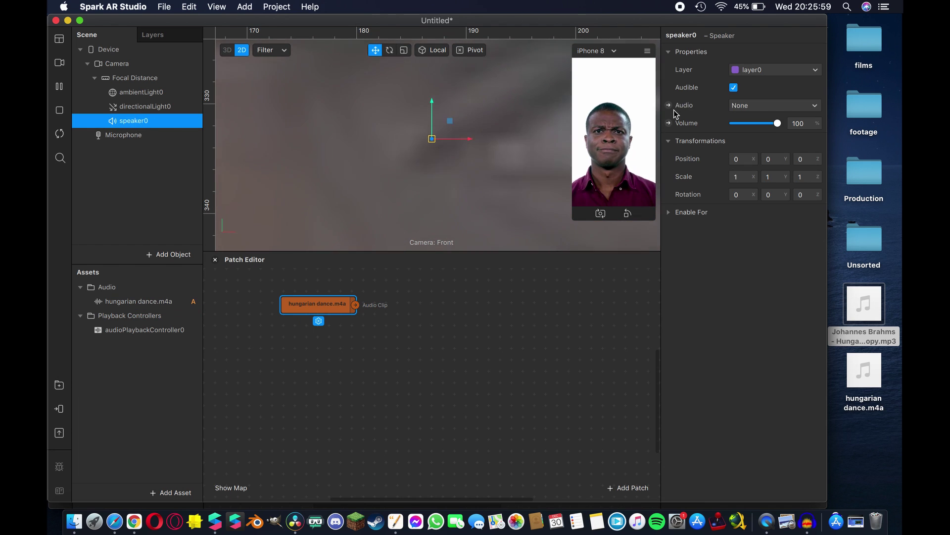
left_click(782, 105)
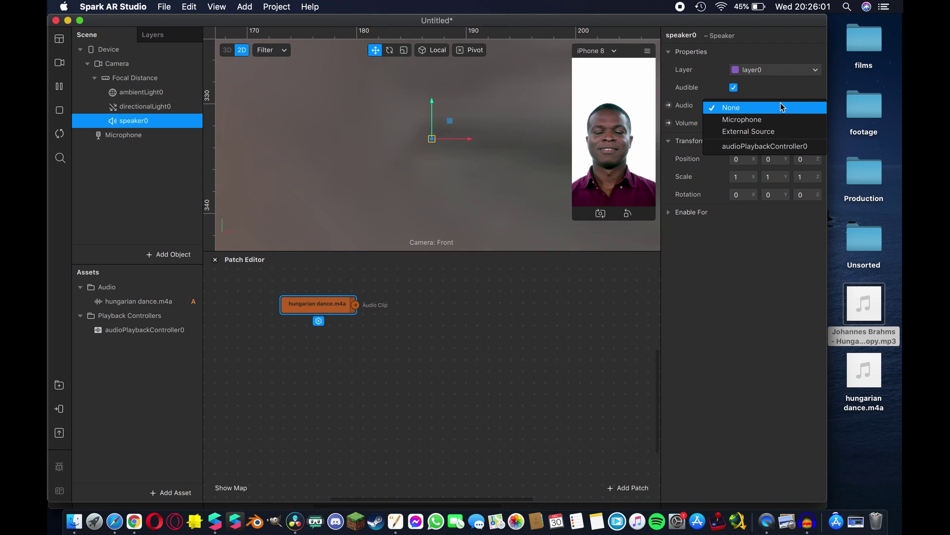
left_click(769, 107)
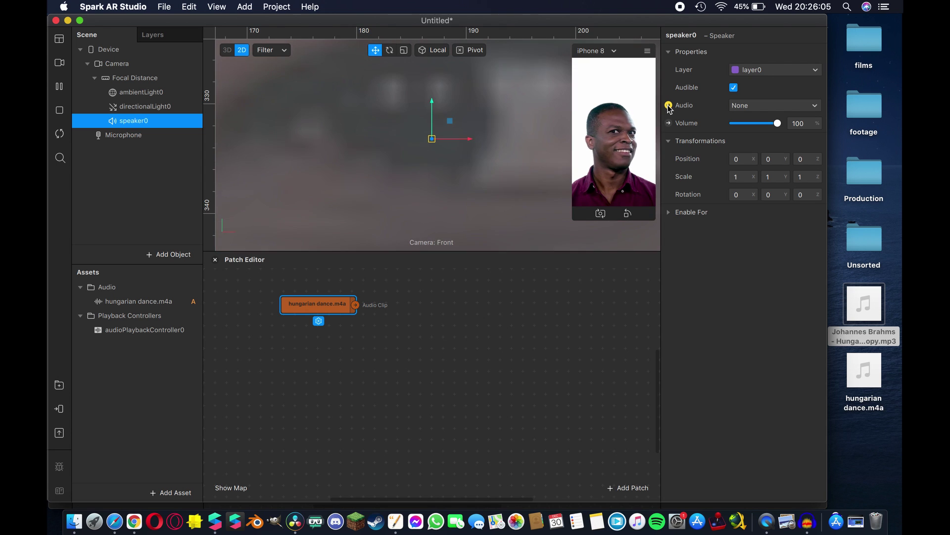
left_click(669, 105)
left_click_drag(451, 399, 495, 341)
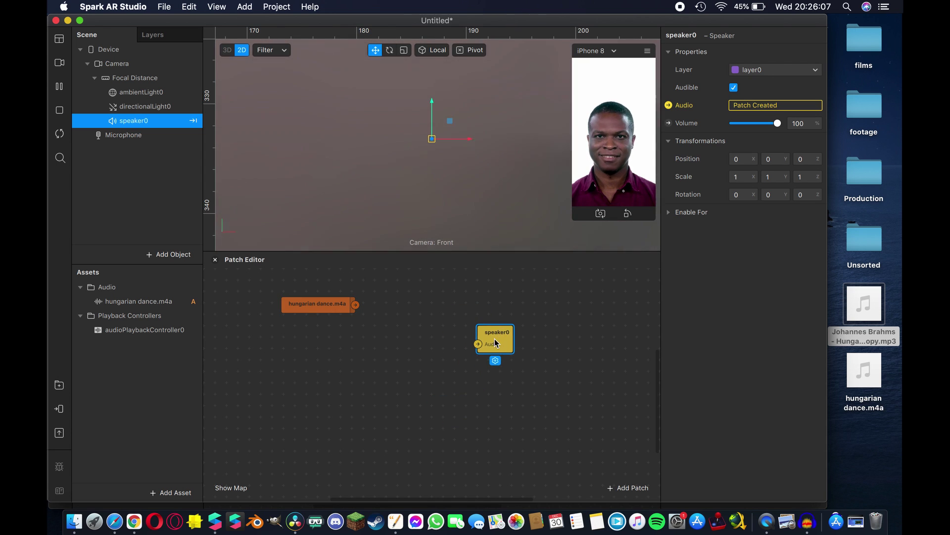
left_click(122, 301)
Step: Add a Single-Clip Controller feeding a new Audio Player whose output goes to speaker0
right_click(366, 364)
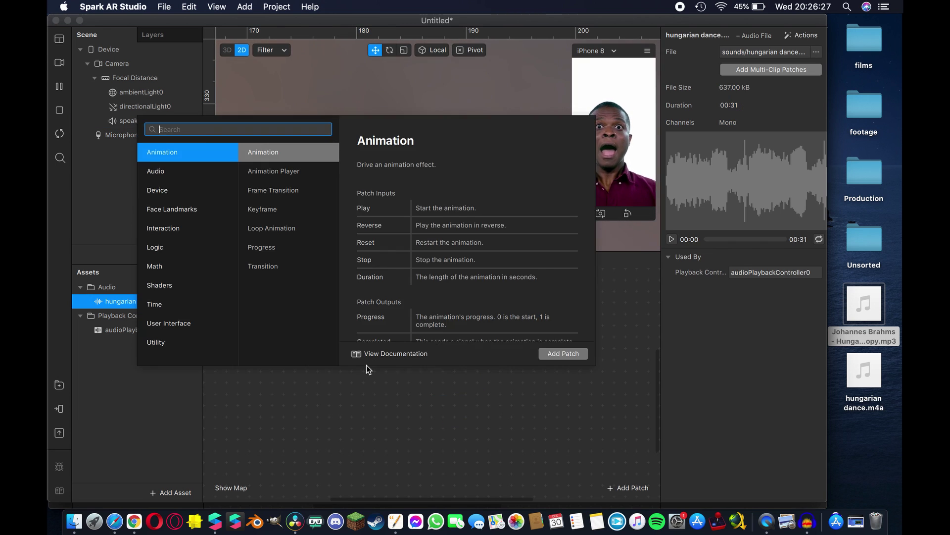
type("single")
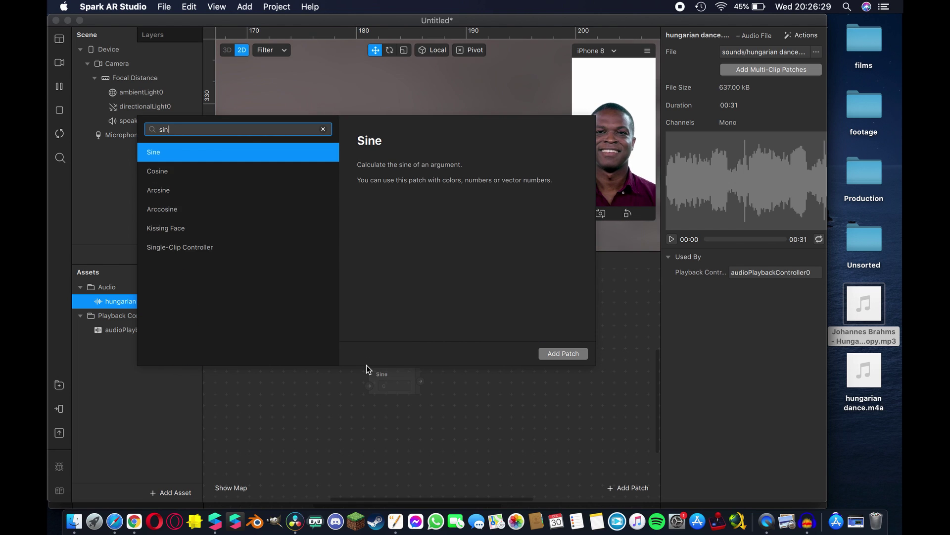
double_click(221, 168)
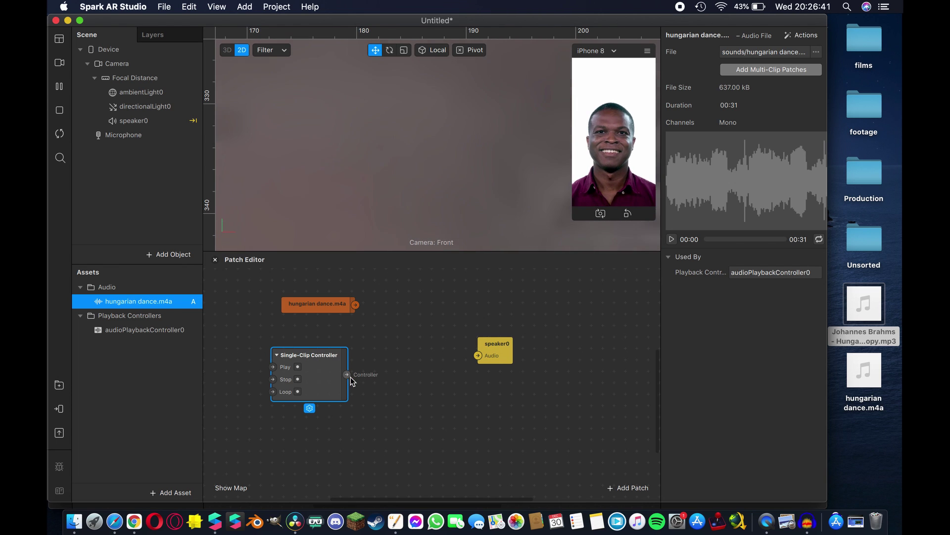
left_click_drag(364, 356, 374, 361)
type("audio")
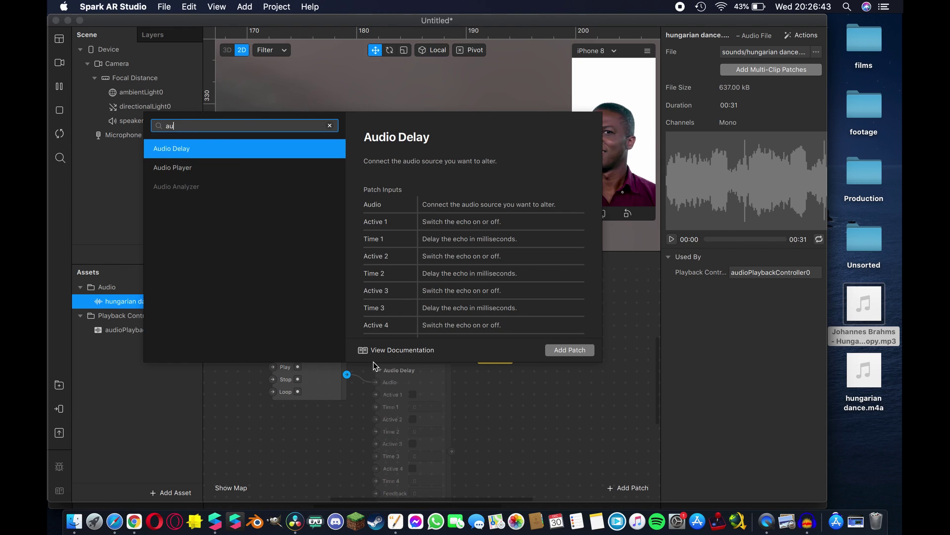
double_click(195, 171)
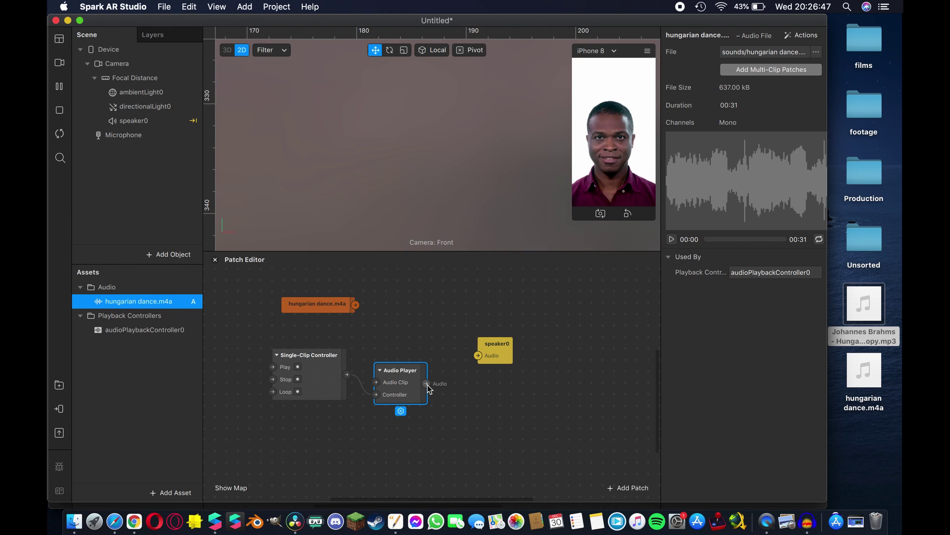
left_click_drag(427, 384, 477, 355)
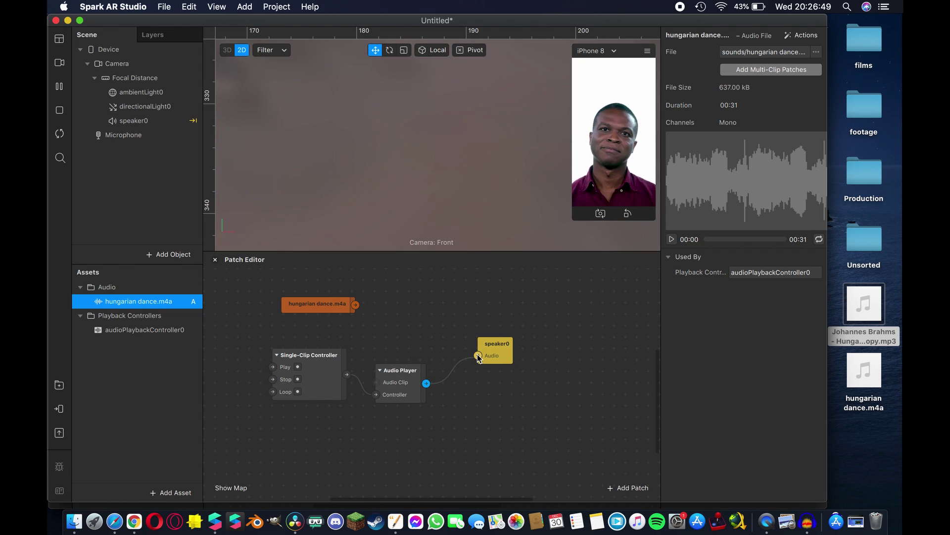
Step: Wire the hungarian dance.m4a clip into the Audio Player's Audio Clip input
left_click(326, 303)
left_click_drag(357, 311, 375, 384)
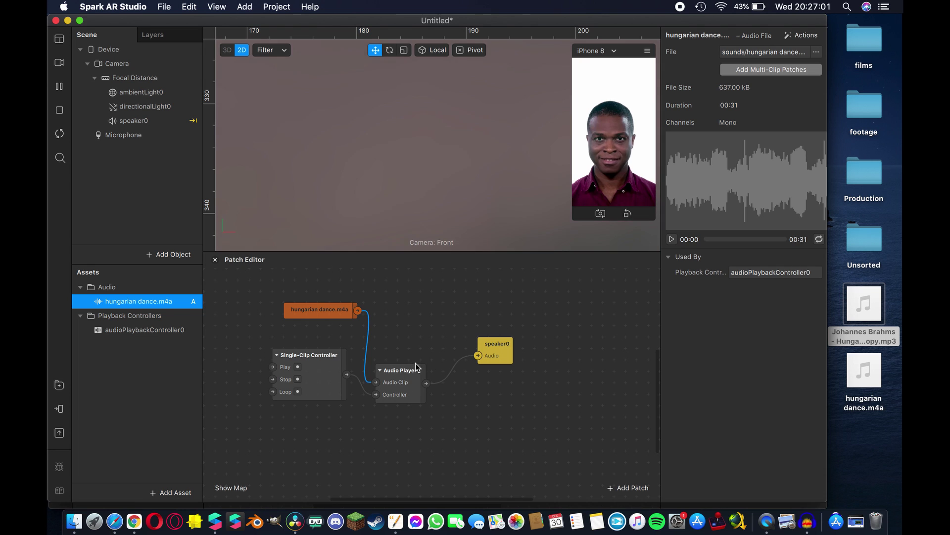
left_click(308, 356)
scroll(346, 366, "left", 5)
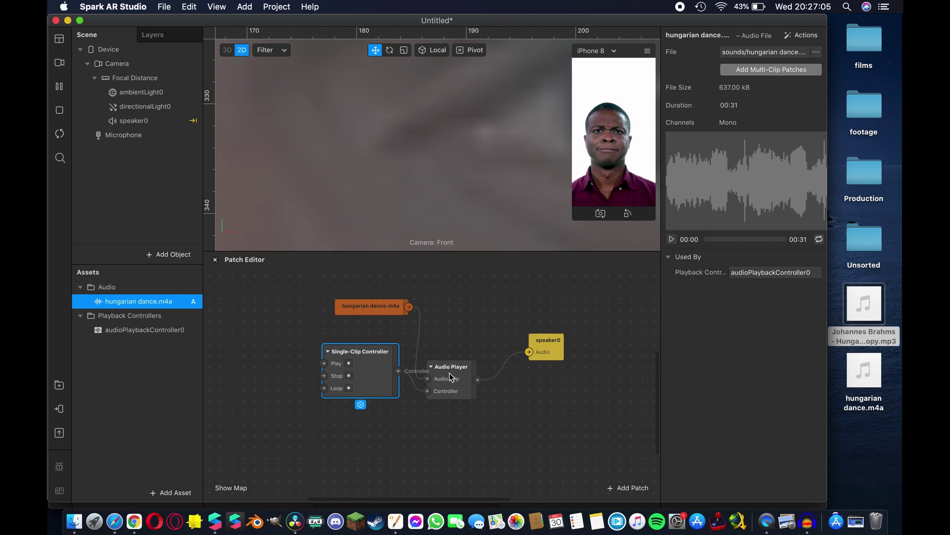
left_click(373, 307)
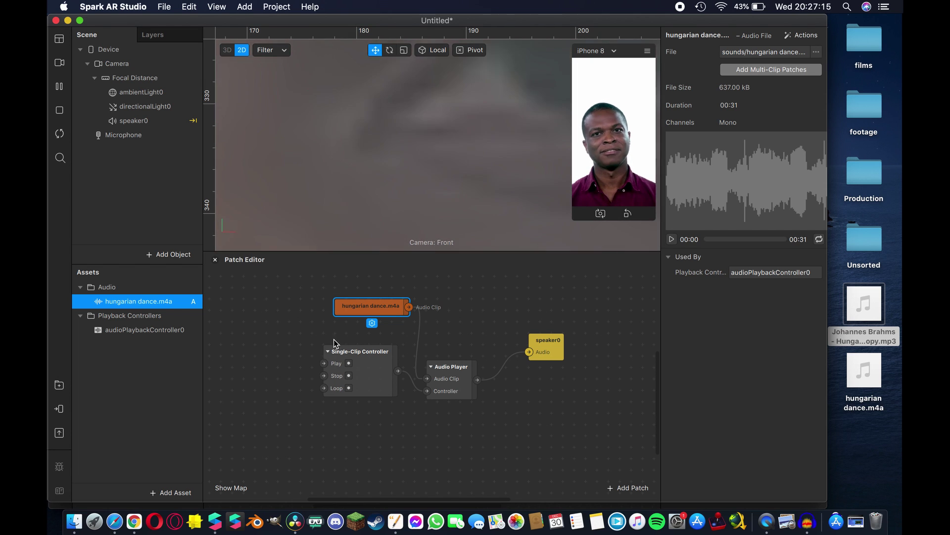
Step: Add a Screen Tap patch wired to the controller's Play and set the preview to Simulate Touch
left_click(288, 343)
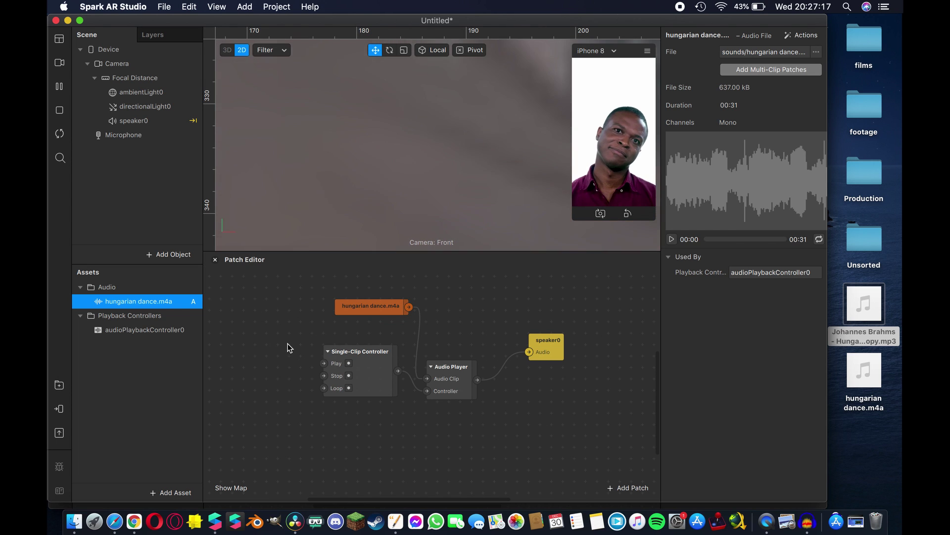
scroll(288, 346, "left", 3)
right_click(255, 333)
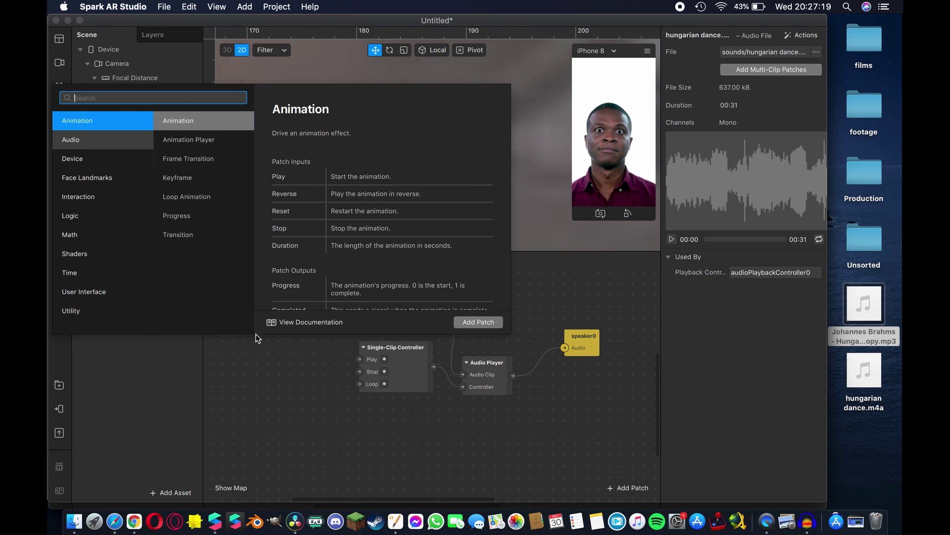
type("screen tap")
key("Return")
left_click_drag(284, 343, 389, 364)
scroll(252, 346, "left", 3)
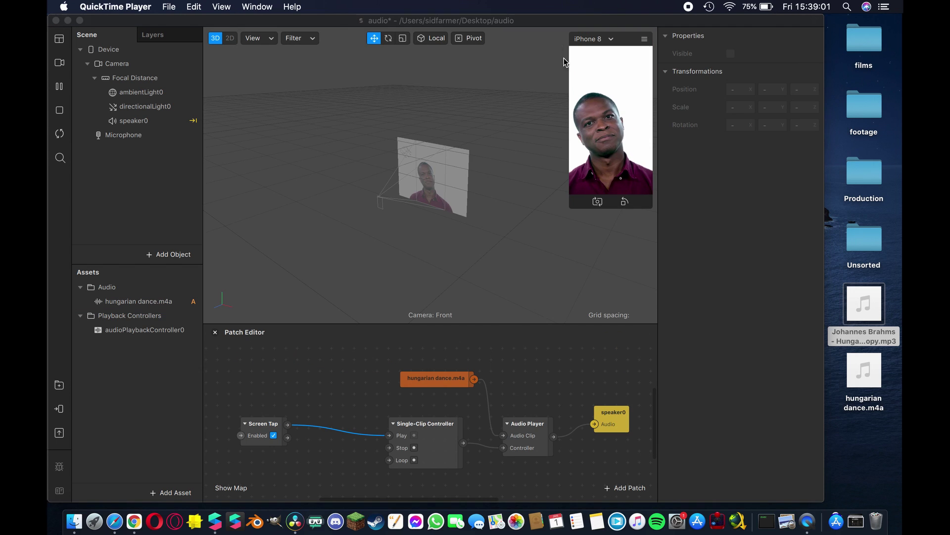
left_click(644, 43)
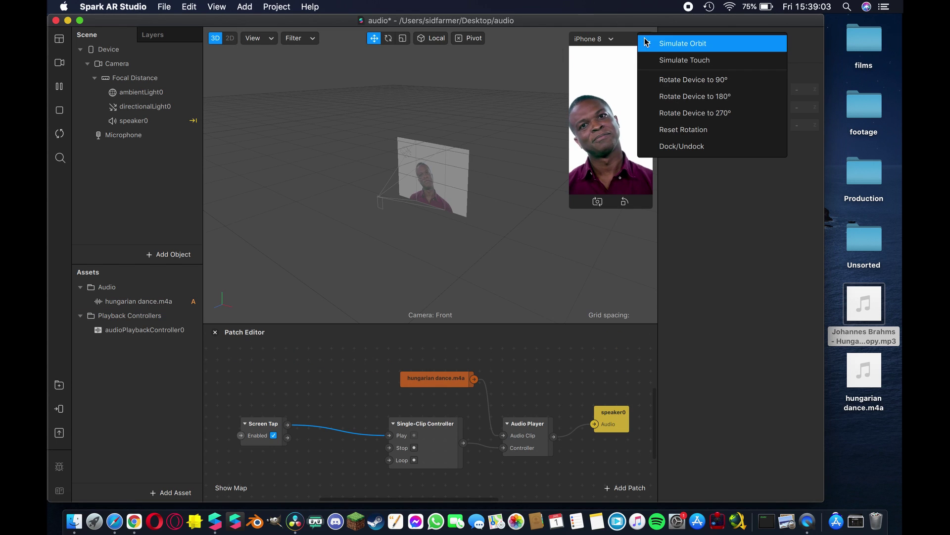
left_click(662, 60)
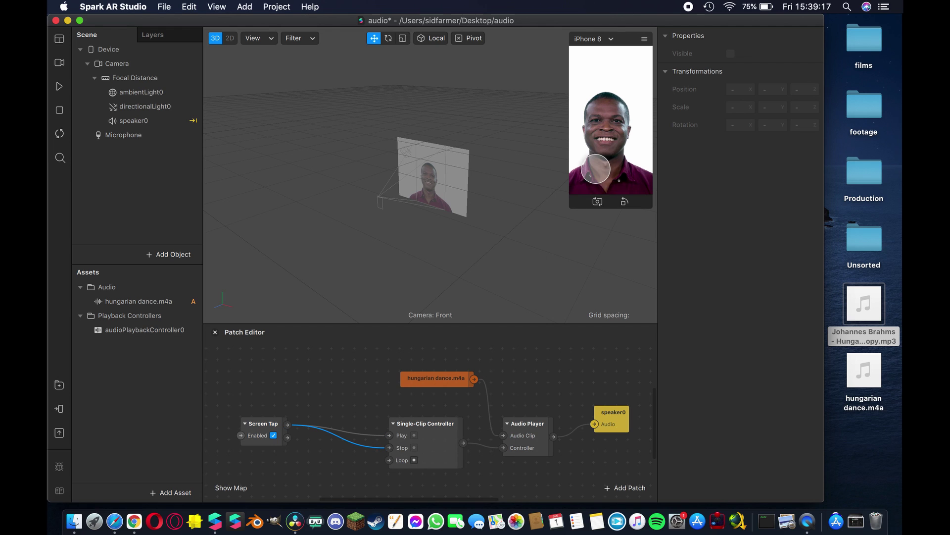
Step: Test the preview, then add Switch and Pulse patches with Pulse driving the controller's Play and Stop
left_click(59, 86)
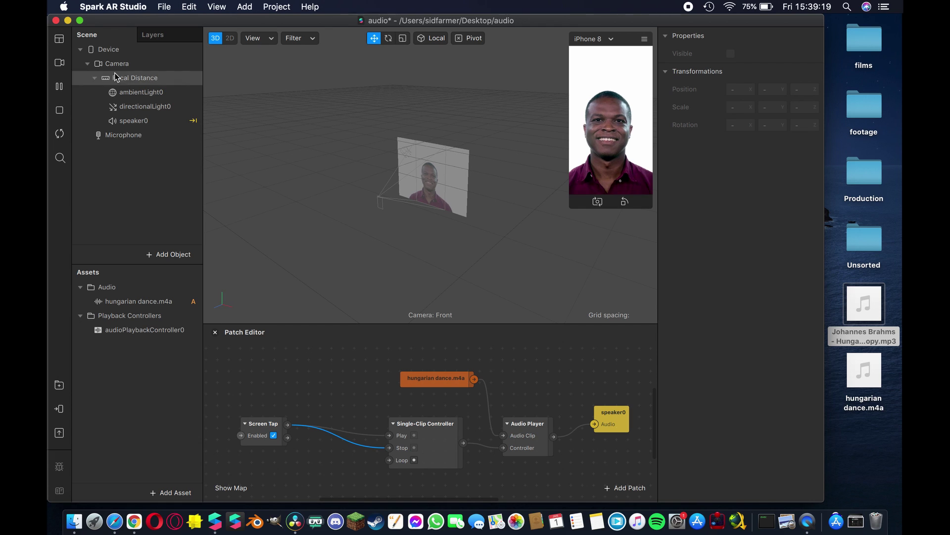
left_click(59, 86)
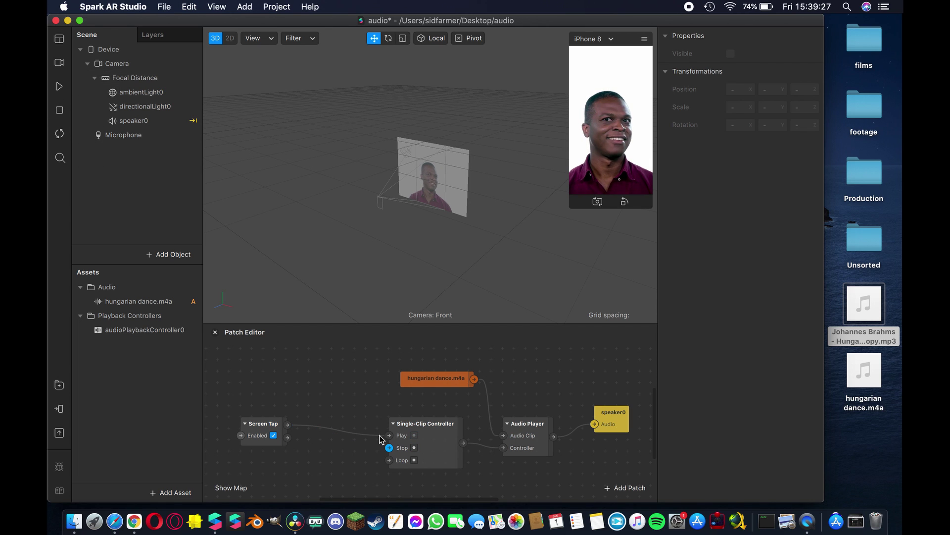
right_click(295, 370)
type("swi")
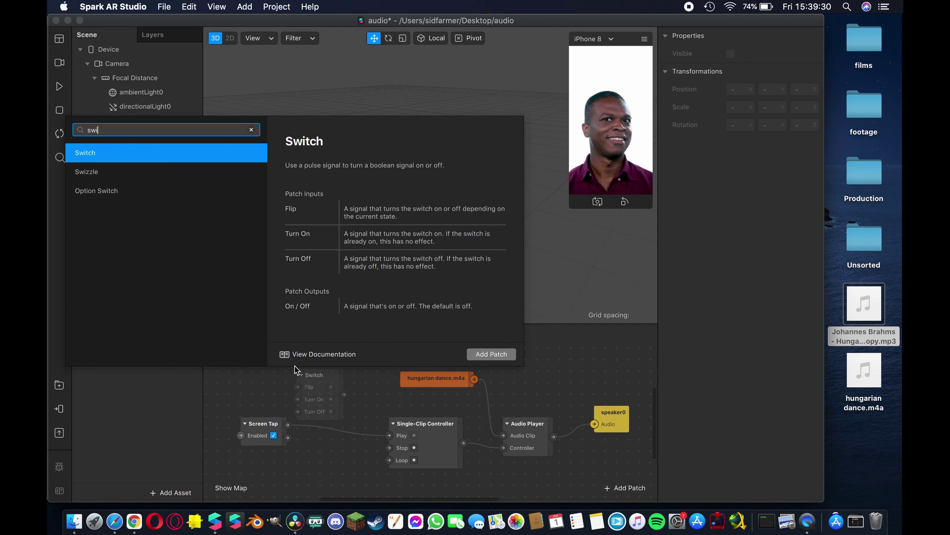
key("Return")
left_click_drag(344, 394, 355, 395)
type("pul")
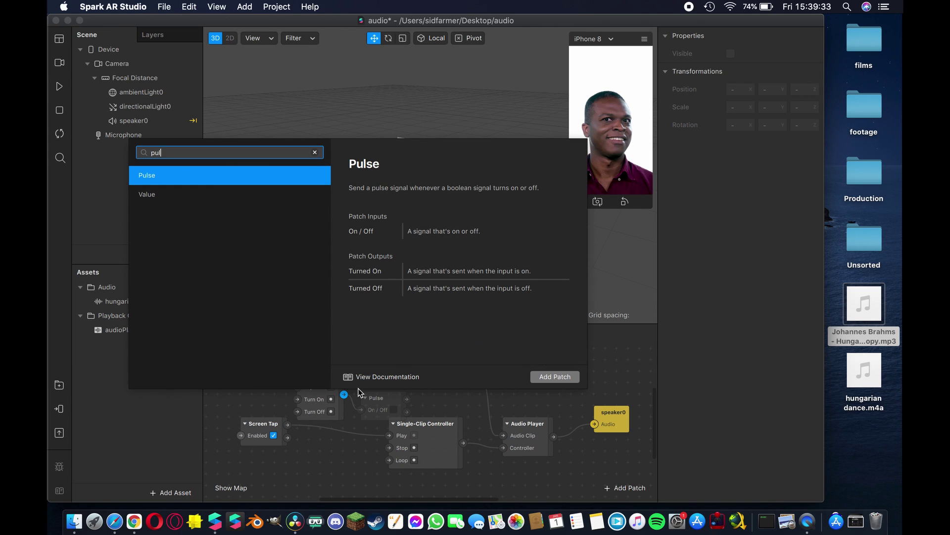
key("Return")
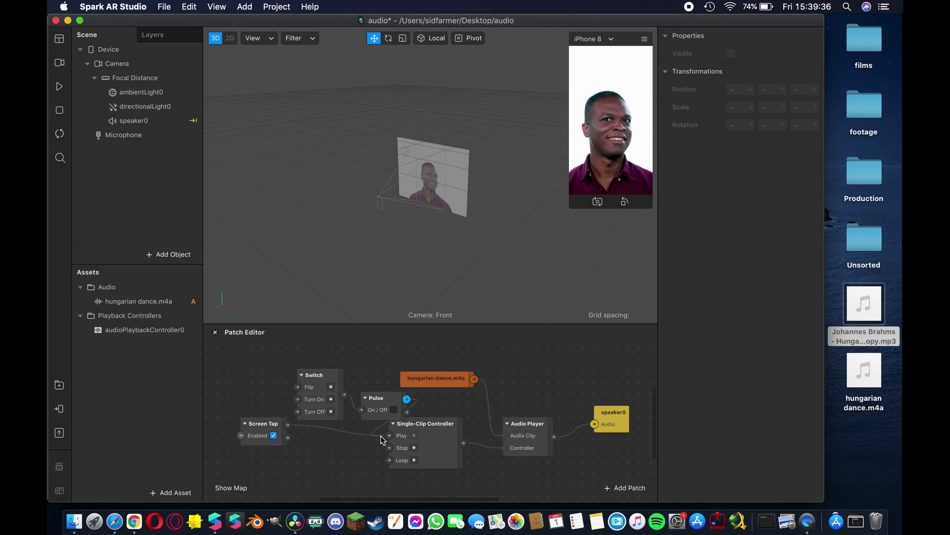
left_click_drag(390, 435, 408, 418)
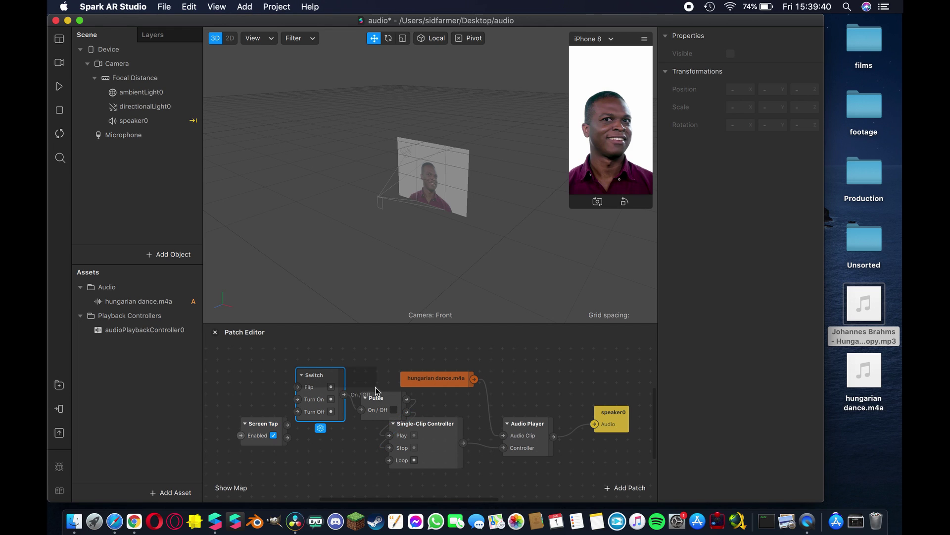
Step: Rearrange the Switch, Pulse and Screen Tap patches, then tap the preview to start the music
left_click_drag(379, 391, 297, 369)
left_click_drag(375, 399, 331, 372)
scroll(313, 428, "left", 5)
scroll(314, 428, "up", 2)
left_click_drag(306, 439, 253, 438)
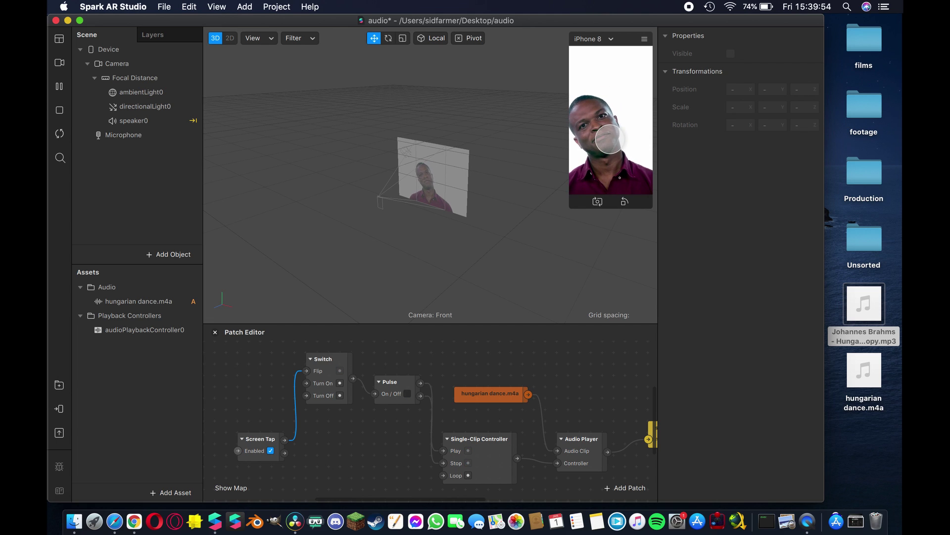
left_click(610, 139)
left_click(610, 139)
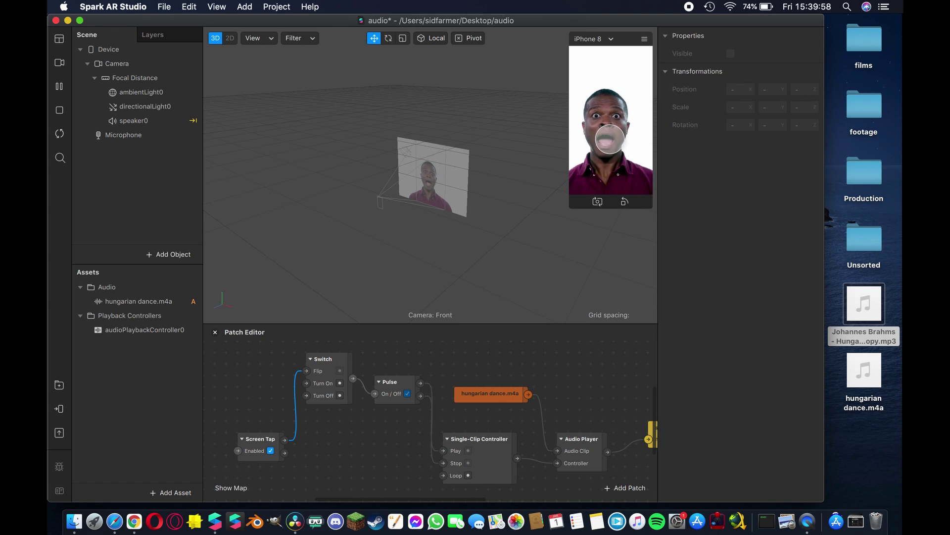
left_click(610, 138)
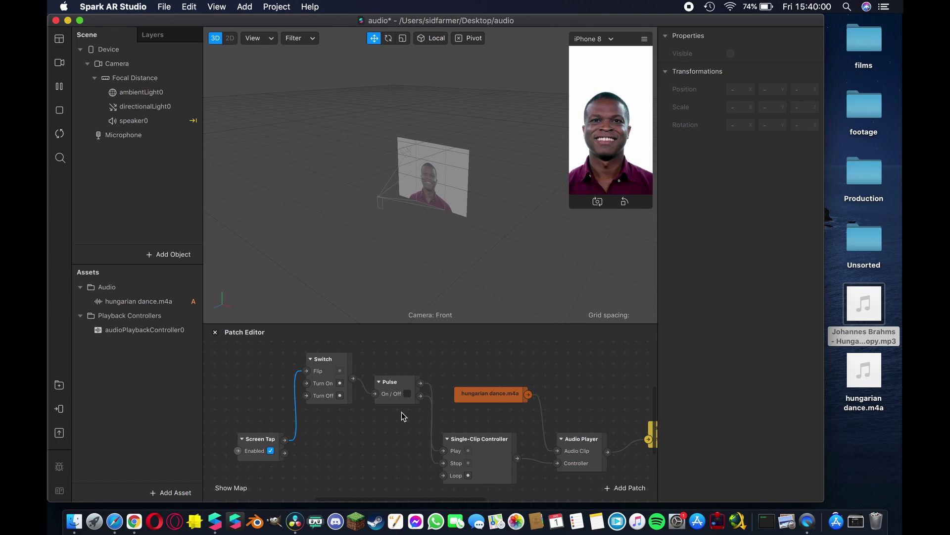
scroll(545, 373, "down", 2)
scroll(544, 373, "right", 2)
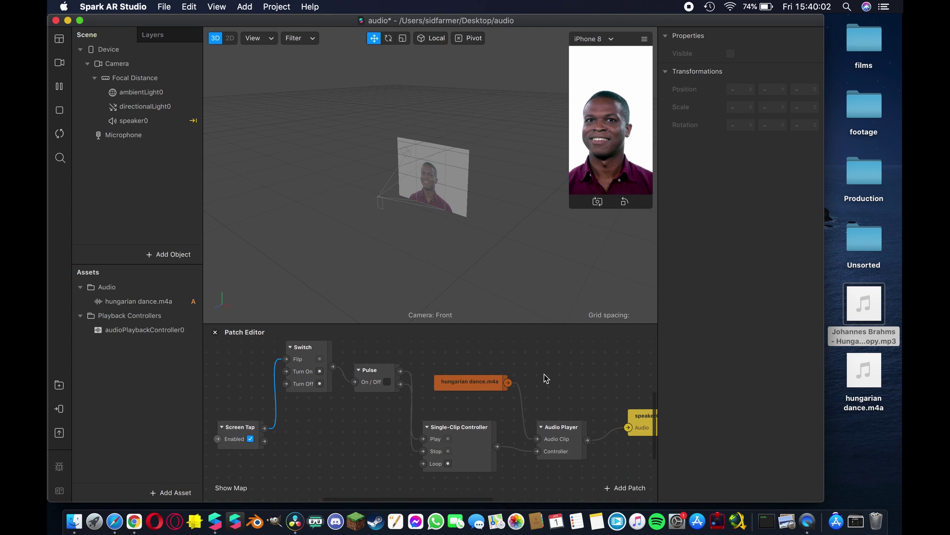
scroll(545, 374, "down", 3)
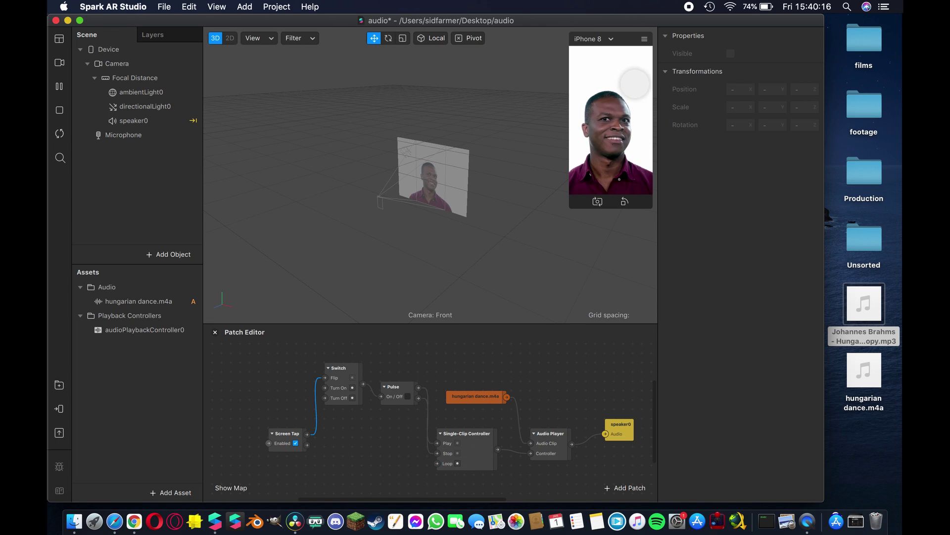
left_click(630, 78)
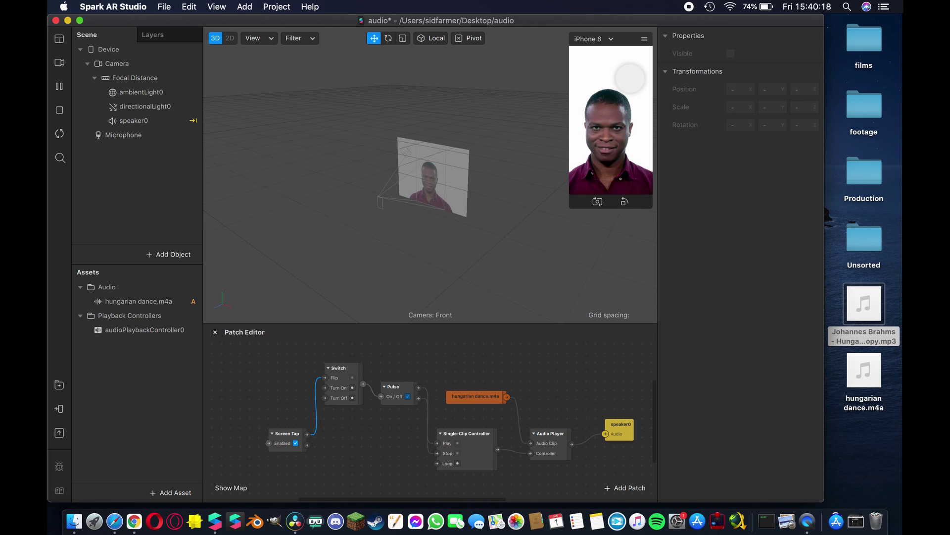